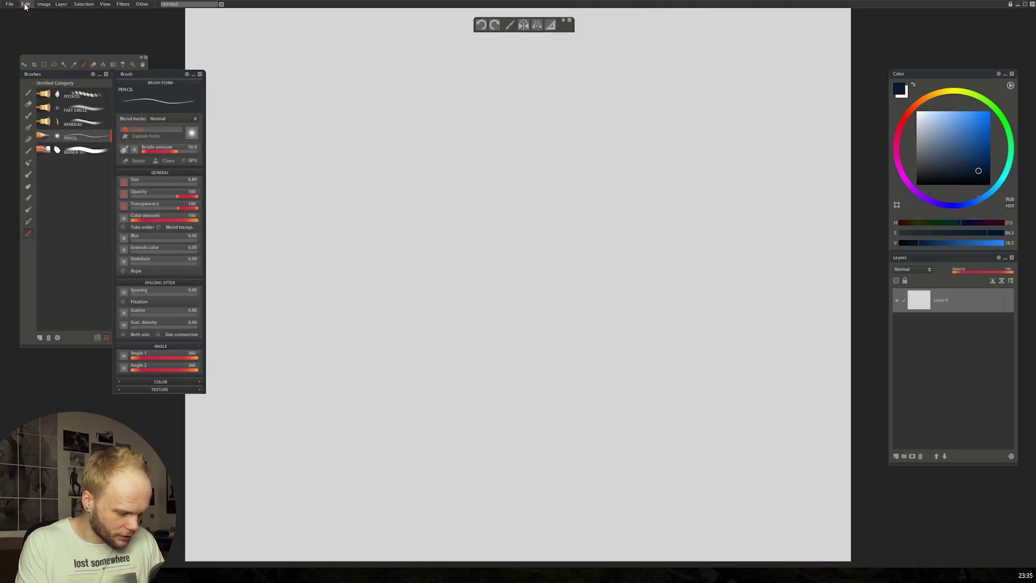
# Examine the Performance and OpenGL pages of the program options, including the GPU acceleration settings, and close the options.
pyautogui.click(10, 4)
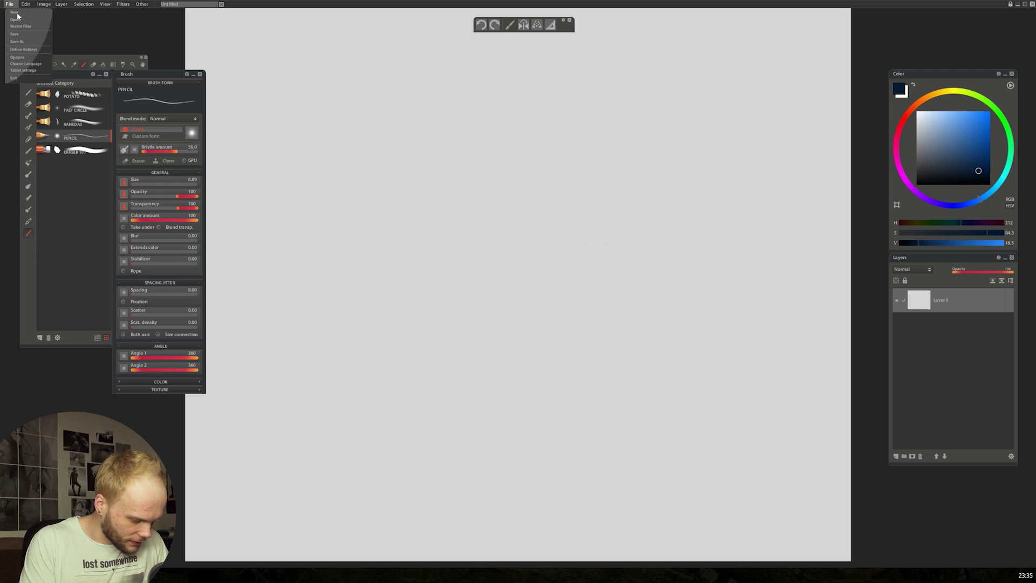
pyautogui.click(20, 68)
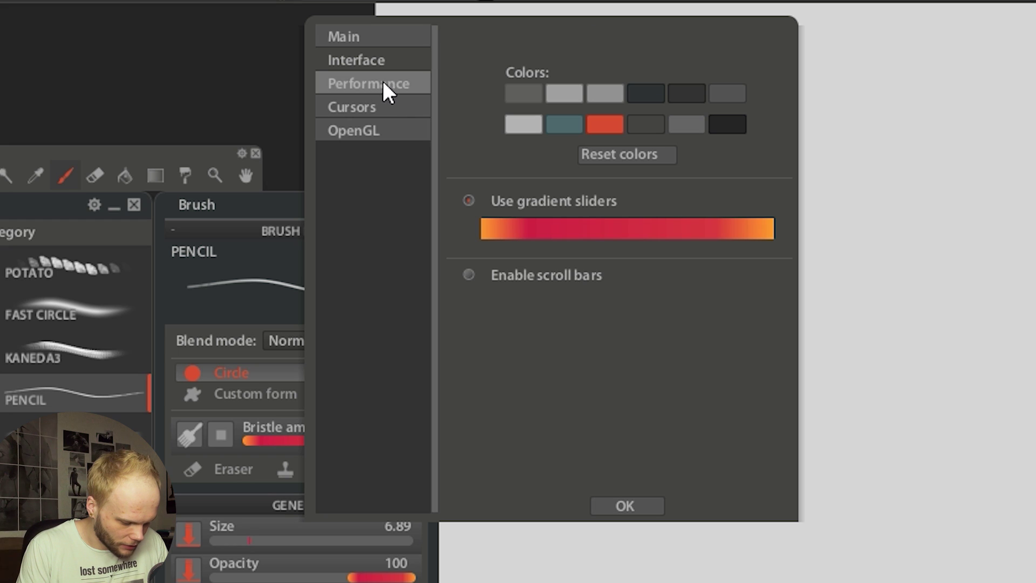
pyautogui.click(388, 89)
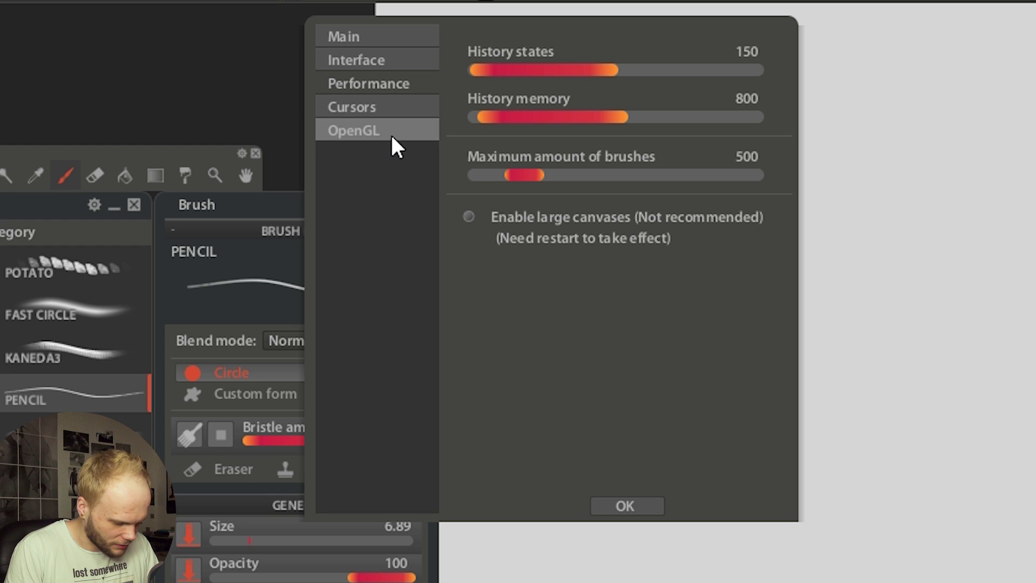
pyautogui.click(372, 130)
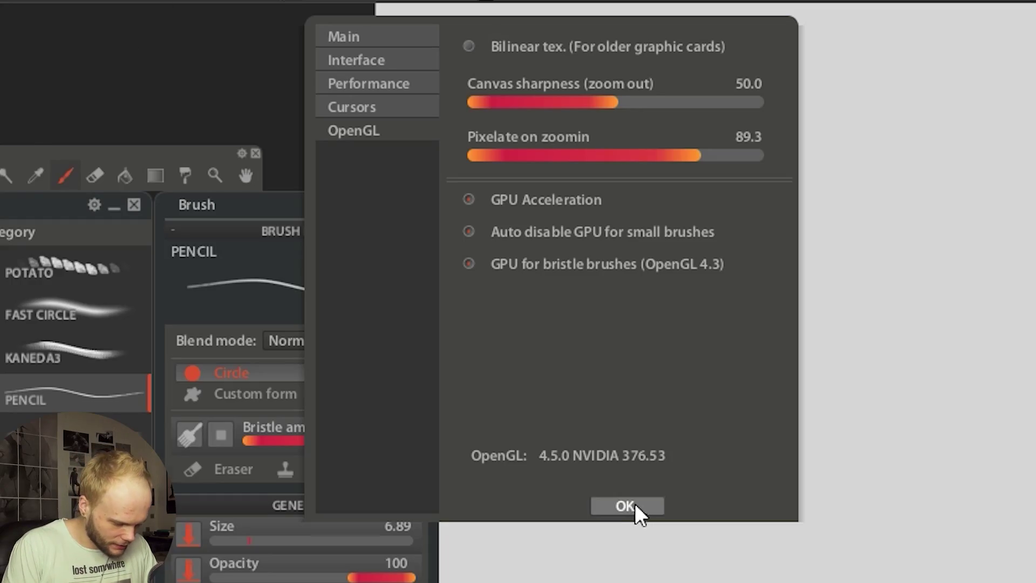
pyautogui.click(635, 505)
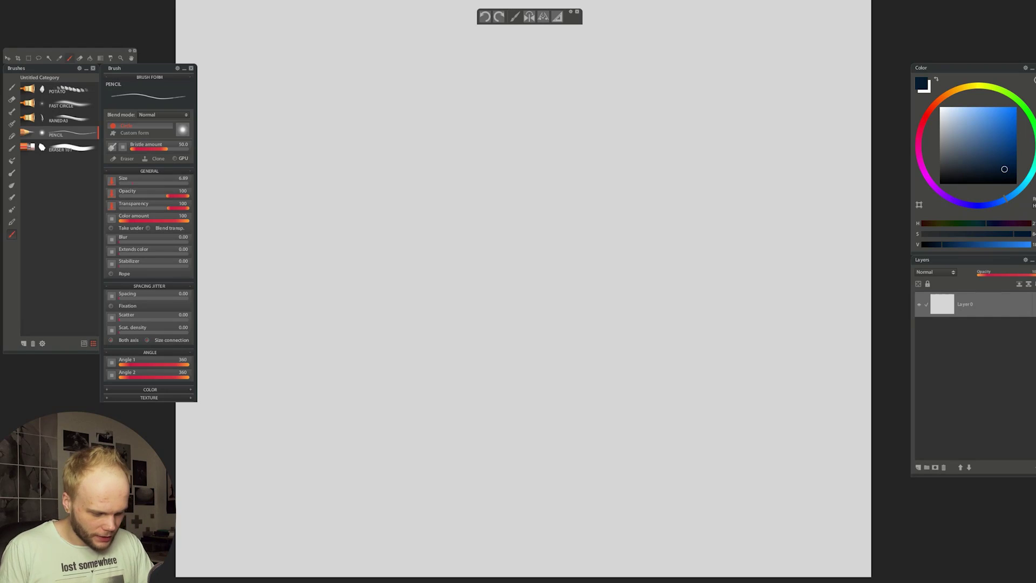
pyautogui.click(10, 2)
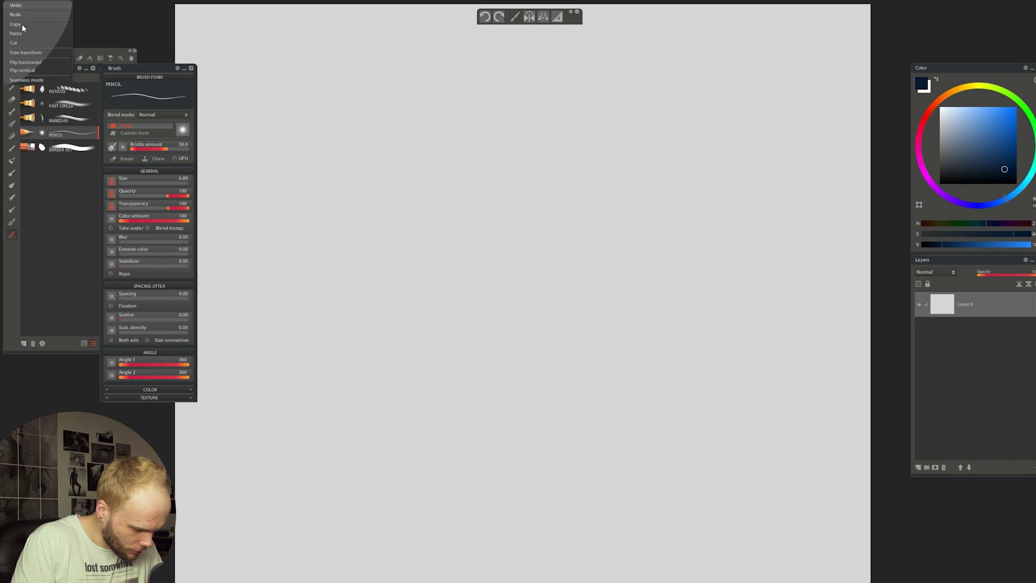
pyautogui.click(30, 1)
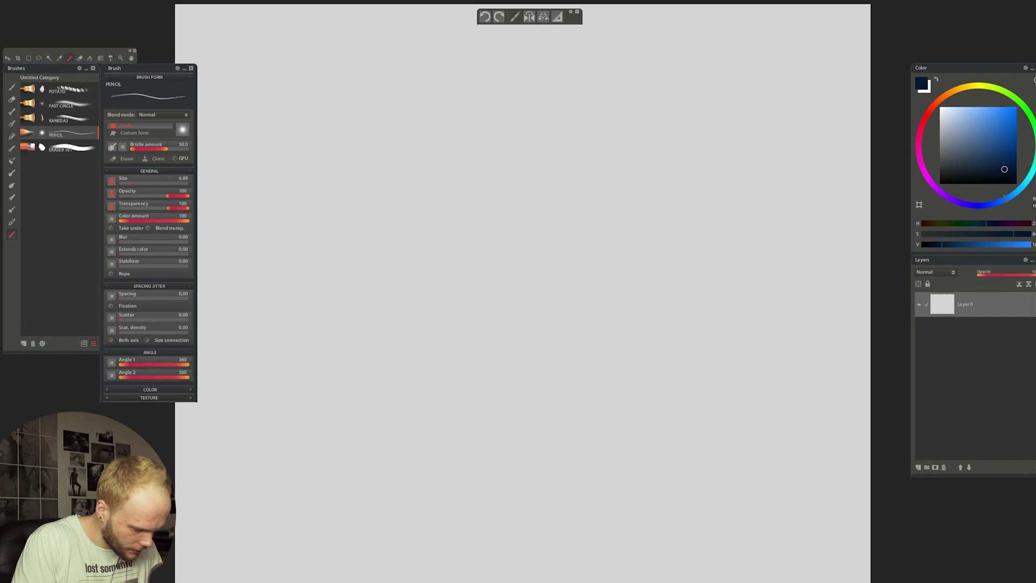
pyautogui.click(60, 35)
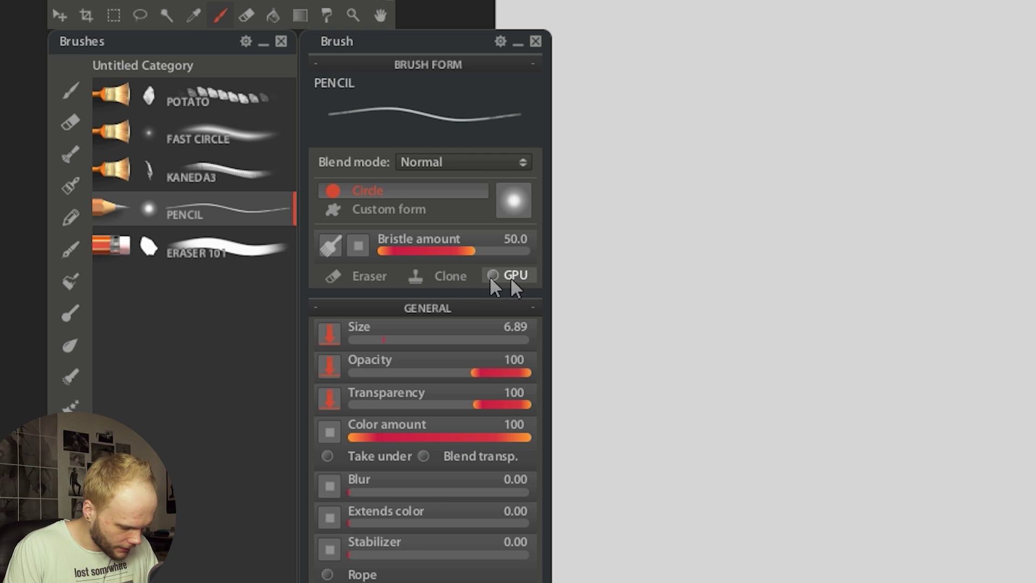
# Set the Potato brush's spacing to 1.05 and try navy strokes at sizes 112 and 520, clearing the canvas after each.
pyautogui.moveTo(732, 239); pyautogui.dragTo(739, 336)
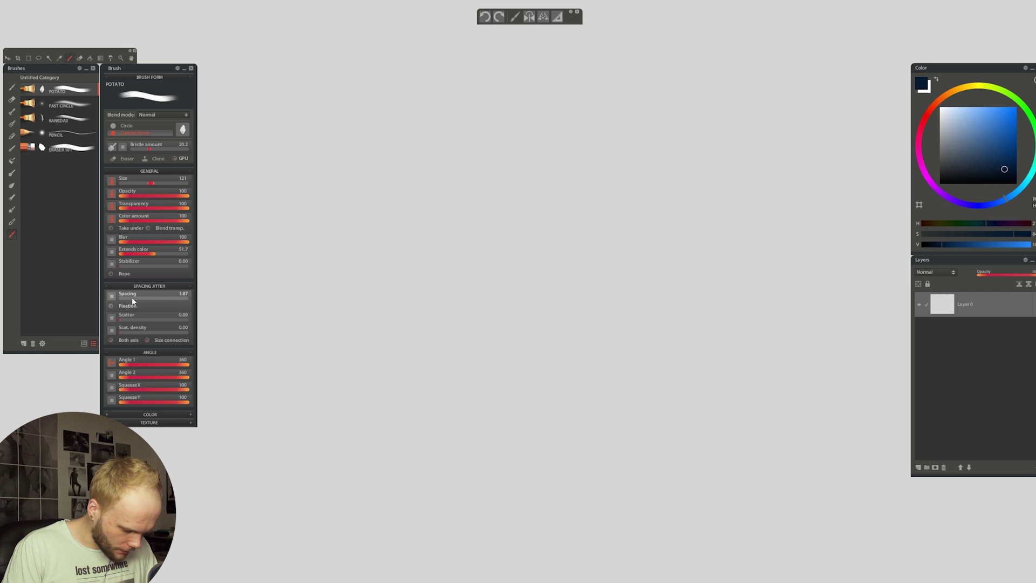
pyautogui.moveTo(131, 297); pyautogui.dragTo(125, 297)
pyautogui.moveTo(395, 281)
pyautogui.mouseDown()
pyautogui.moveTo(577, 153)
pyautogui.moveTo(545, 253)
pyautogui.moveTo(580, 227)
pyautogui.mouseUp()
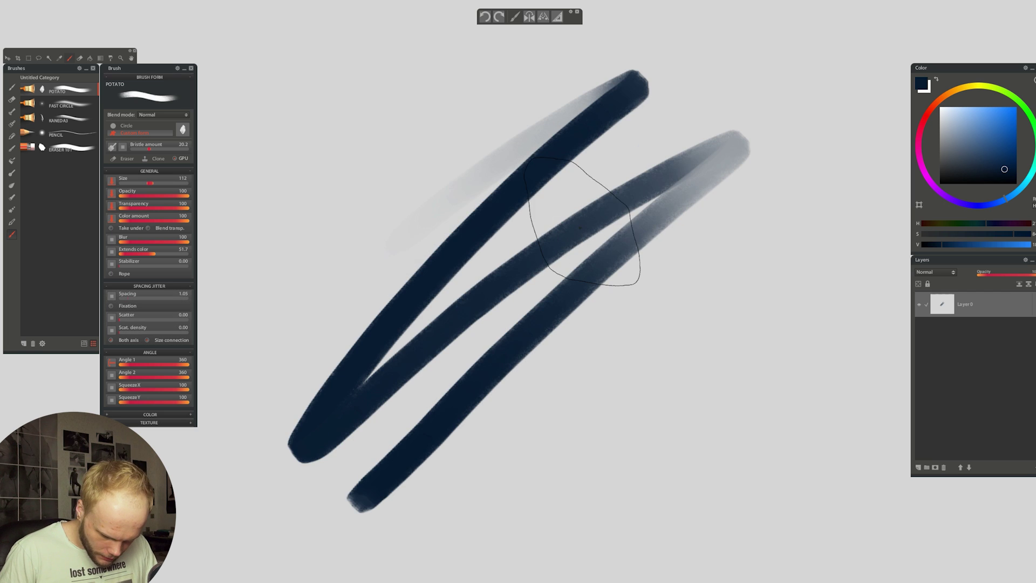
pyautogui.press('Delete')
pyautogui.moveTo(647, 194)
pyautogui.mouseDown()
pyautogui.moveTo(479, 322)
pyautogui.moveTo(341, 458)
pyautogui.mouseUp()
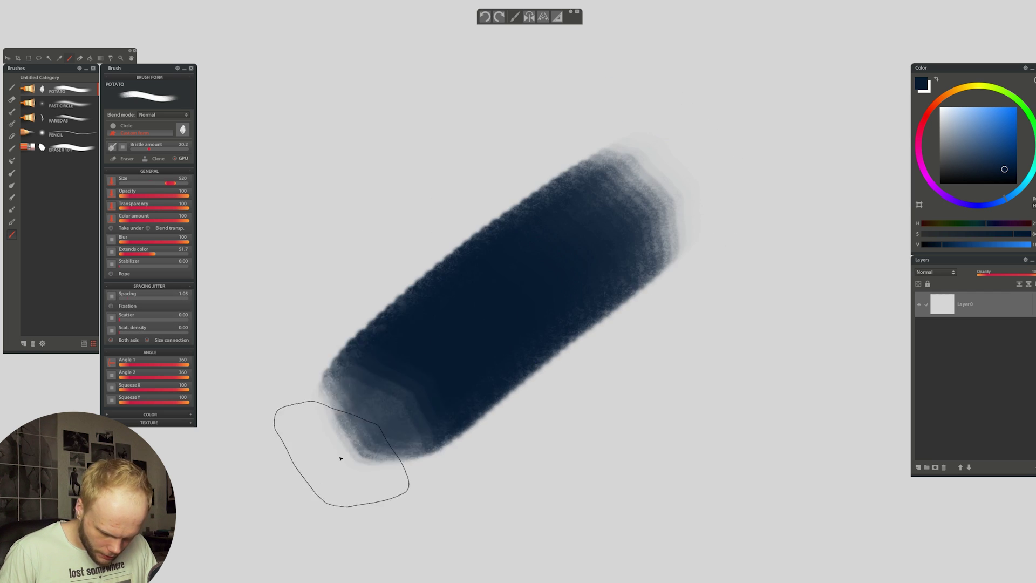
pyautogui.press('Delete')
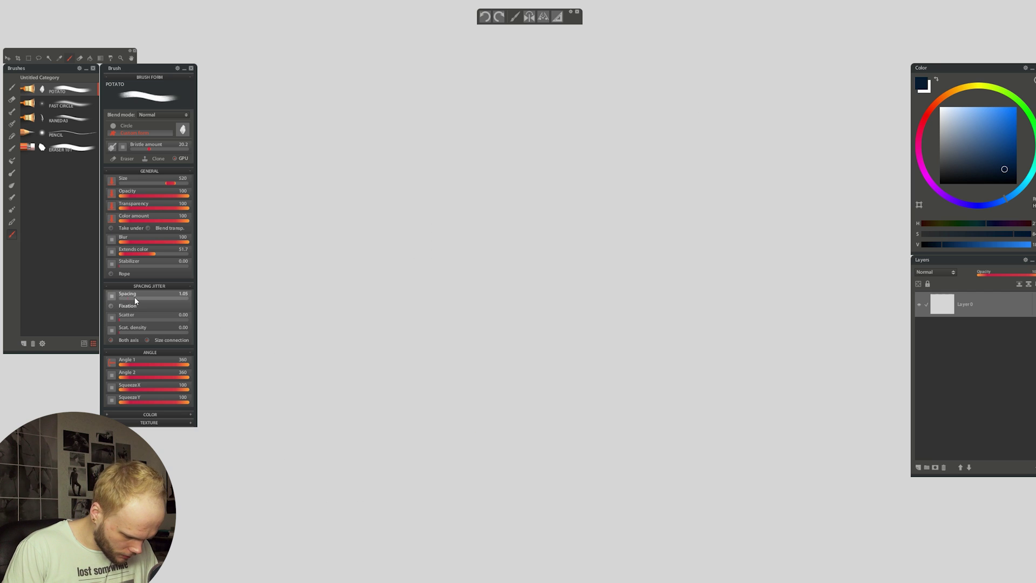
# Enable the Potato brush's spacing fixation with a spacing of 11.3 and paint several diagonal test strokes on the canvas.
pyautogui.click(111, 305)
pyautogui.click(127, 298)
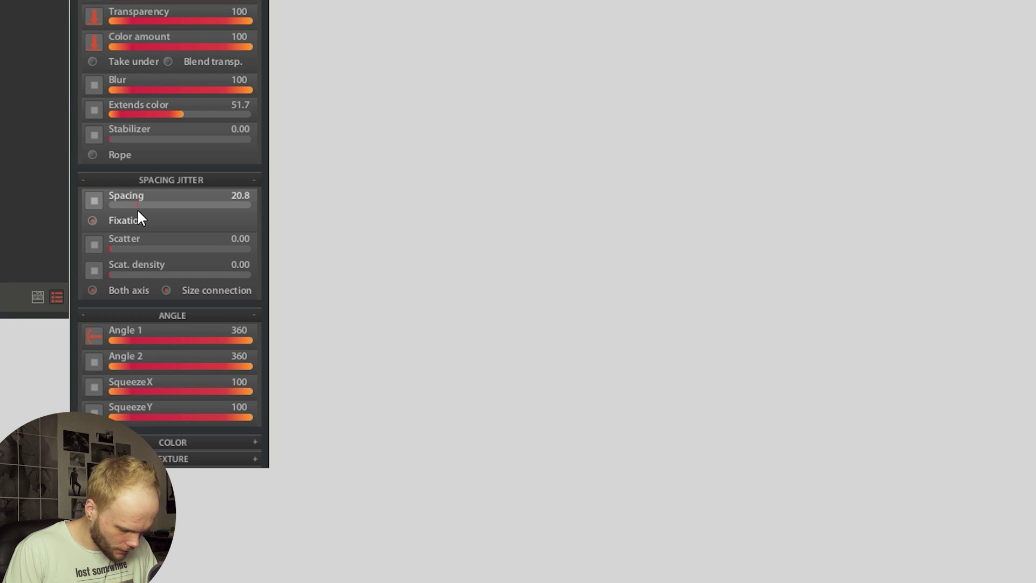
pyautogui.moveTo(621, 59); pyautogui.dragTo(620, 417)
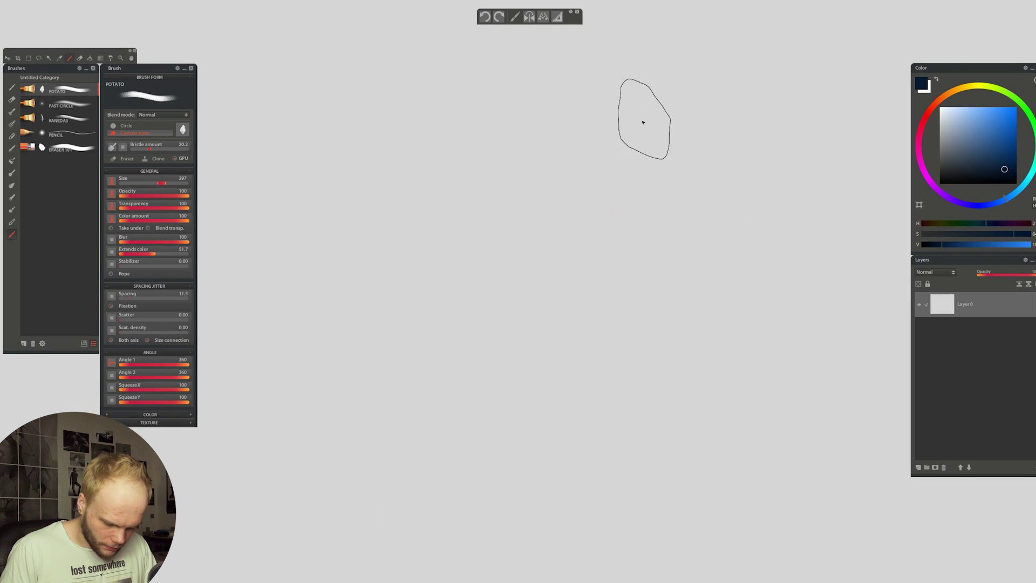
pyautogui.moveTo(643, 122); pyautogui.dragTo(439, 358)
pyautogui.moveTo(621, 151); pyautogui.dragTo(559, 404)
pyautogui.moveTo(728, 157); pyautogui.dragTo(685, 372)
pyautogui.moveTo(704, 216)
pyautogui.mouseDown()
pyautogui.moveTo(567, 335)
pyautogui.moveTo(730, 120)
pyautogui.moveTo(559, 307)
pyautogui.moveTo(559, 155)
pyautogui.moveTo(366, 324)
pyautogui.moveTo(427, 358)
pyautogui.moveTo(478, 215)
pyautogui.moveTo(446, 337)
pyautogui.moveTo(561, 180)
pyautogui.mouseUp()
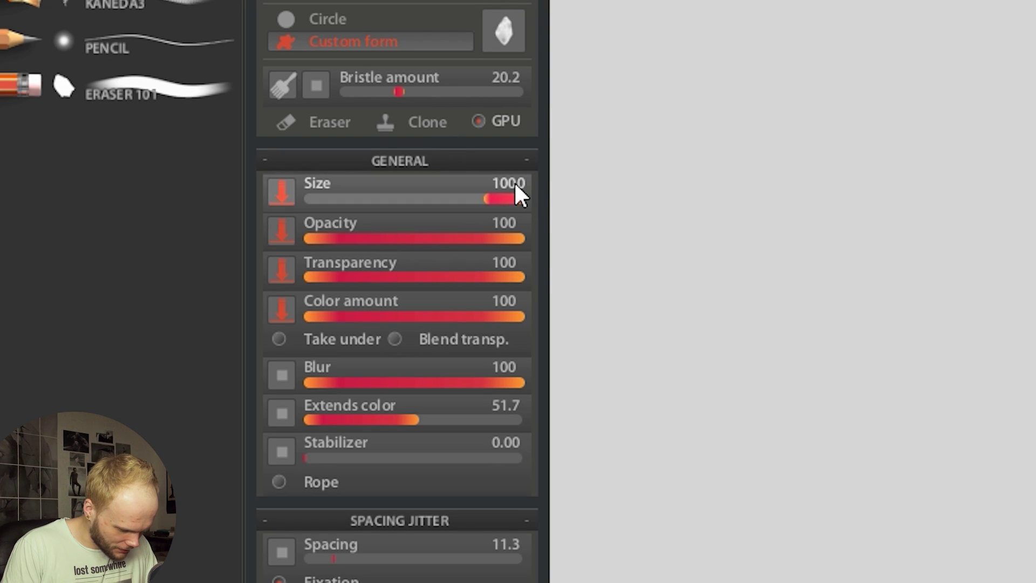
# Try the Potato brush at size 1000 with broad overlapping navy strokes across the canvas, undoing the first one.
pyautogui.moveTo(382, 347)
pyautogui.mouseDown()
pyautogui.moveTo(455, 280)
pyautogui.moveTo(596, 295)
pyautogui.moveTo(730, 270)
pyautogui.moveTo(500, 428)
pyautogui.mouseUp()
pyautogui.hotkey('ctrl', 'z')
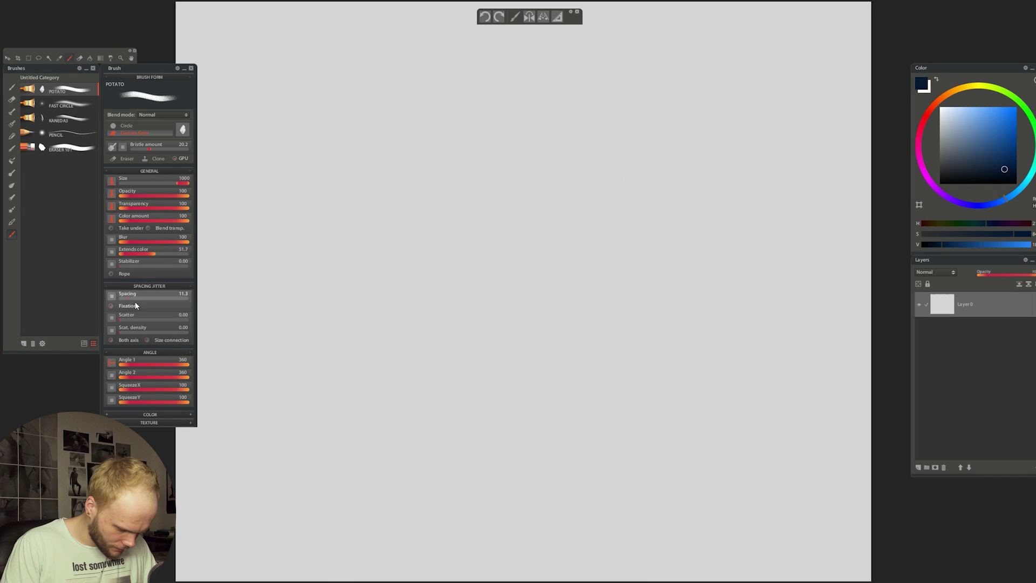
pyautogui.moveTo(335, 251)
pyautogui.mouseDown()
pyautogui.moveTo(347, 455)
pyautogui.moveTo(631, 389)
pyautogui.moveTo(804, 277)
pyautogui.moveTo(766, 480)
pyautogui.mouseUp()
pyautogui.moveTo(725, 305)
pyautogui.mouseDown()
pyautogui.moveTo(611, 320)
pyautogui.moveTo(461, 513)
pyautogui.moveTo(603, 386)
pyautogui.moveTo(567, 453)
pyautogui.moveTo(639, 525)
pyautogui.mouseUp()
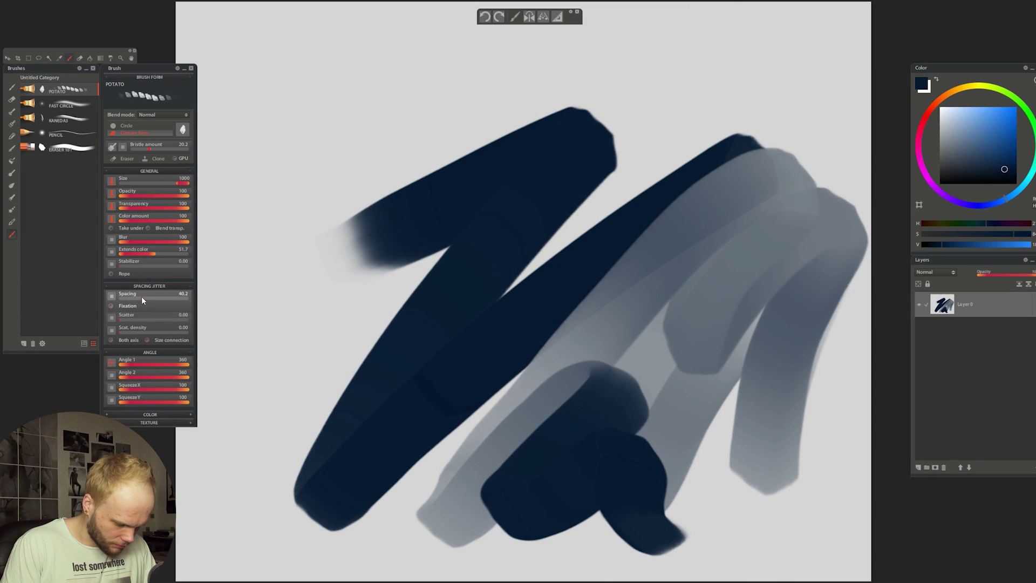
# Set the brush spacing to 27.1 and try short strokes beside the navy shapes, undoing them.
pyautogui.click(157, 205)
pyautogui.moveTo(309, 200)
pyautogui.mouseDown()
pyautogui.moveTo(323, 273)
pyautogui.moveTo(493, 104)
pyautogui.mouseUp()
pyautogui.hotkey('ctrl', 'z')
pyautogui.click(137, 298)
pyautogui.moveTo(377, 76)
pyautogui.mouseDown()
pyautogui.moveTo(288, 237)
pyautogui.moveTo(345, 240)
pyautogui.mouseUp()
pyautogui.moveTo(393, 289)
pyautogui.mouseDown()
pyautogui.moveTo(375, 286)
pyautogui.moveTo(416, 398)
pyautogui.moveTo(410, 427)
pyautogui.mouseUp()
pyautogui.hotkey('ctrl', 'z')
# Try repeated diagonal strokes at brush size 938 on and above the end of the navy shape, undoing each one.
pyautogui.moveTo(579, 129)
pyautogui.mouseDown()
pyautogui.moveTo(379, 406)
pyautogui.moveTo(268, 540)
pyautogui.mouseUp()
pyautogui.hotkey('ctrl', 'z')
pyautogui.moveTo(733, 229); pyautogui.dragTo(278, 499)
pyautogui.hotkey('ctrl', 'z')
pyautogui.moveTo(512, 124)
pyautogui.mouseDown()
pyautogui.moveTo(363, 273)
pyautogui.moveTo(274, 448)
pyautogui.mouseUp()
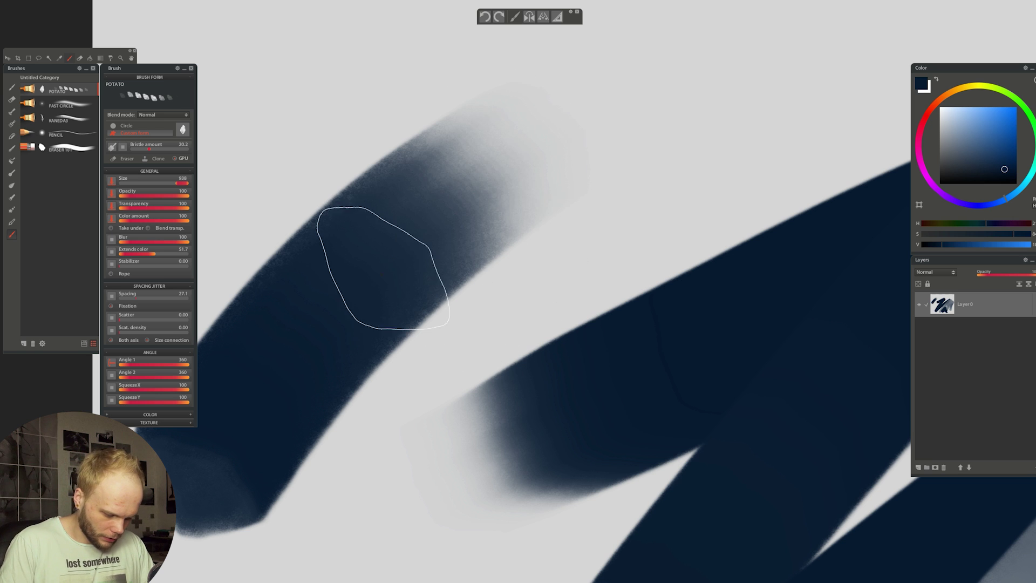
pyautogui.hotkey('ctrl', 'z')
pyautogui.moveTo(286, 416)
pyautogui.mouseDown()
pyautogui.moveTo(482, 195)
pyautogui.moveTo(696, 118)
pyautogui.mouseUp()
pyautogui.hotkey('ctrl', 'z')
pyautogui.moveTo(622, 131)
pyautogui.mouseDown()
pyautogui.moveTo(317, 368)
pyautogui.moveTo(224, 544)
pyautogui.mouseUp()
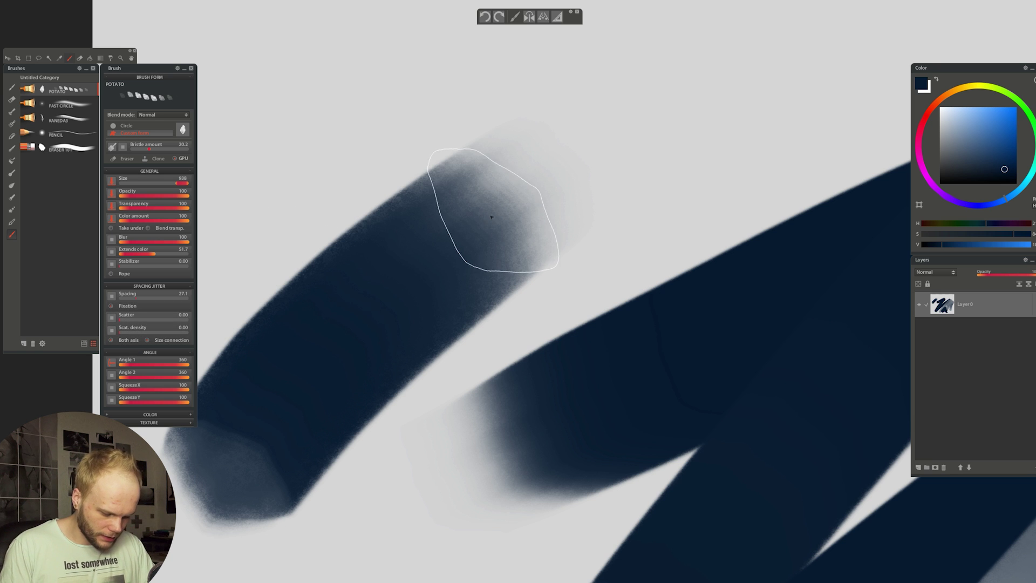
pyautogui.hotkey('ctrl', 'z')
pyautogui.moveTo(558, 159)
pyautogui.mouseDown()
pyautogui.moveTo(388, 284)
pyautogui.moveTo(227, 474)
pyautogui.mouseUp()
pyautogui.hotkey('ctrl', 'z')
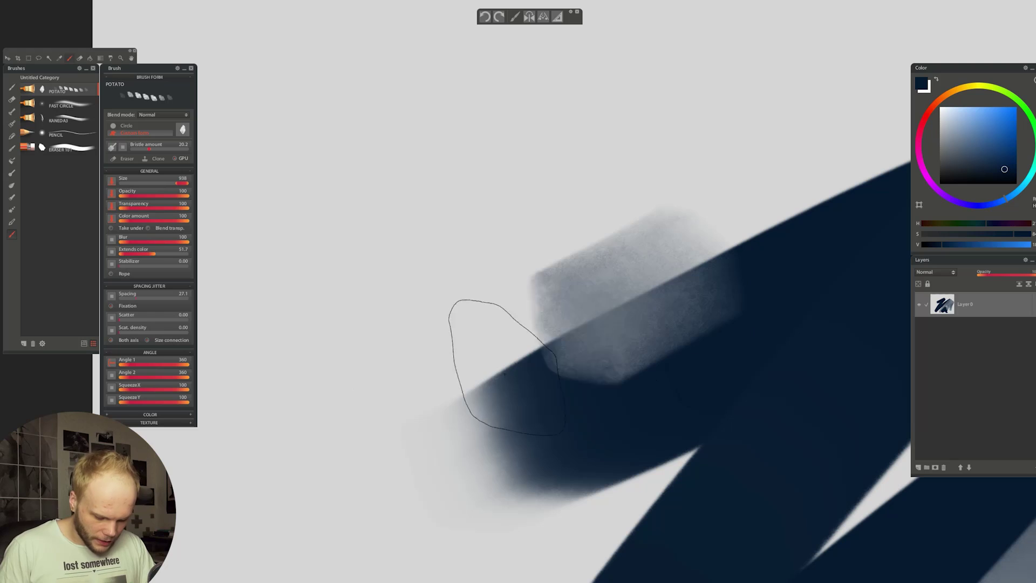
pyautogui.moveTo(504, 372)
pyautogui.mouseDown()
pyautogui.moveTo(652, 190)
pyautogui.moveTo(501, 436)
pyautogui.moveTo(670, 253)
pyautogui.moveTo(677, 317)
pyautogui.moveTo(624, 462)
pyautogui.mouseUp()
pyautogui.hotkey('ctrl', 'z')
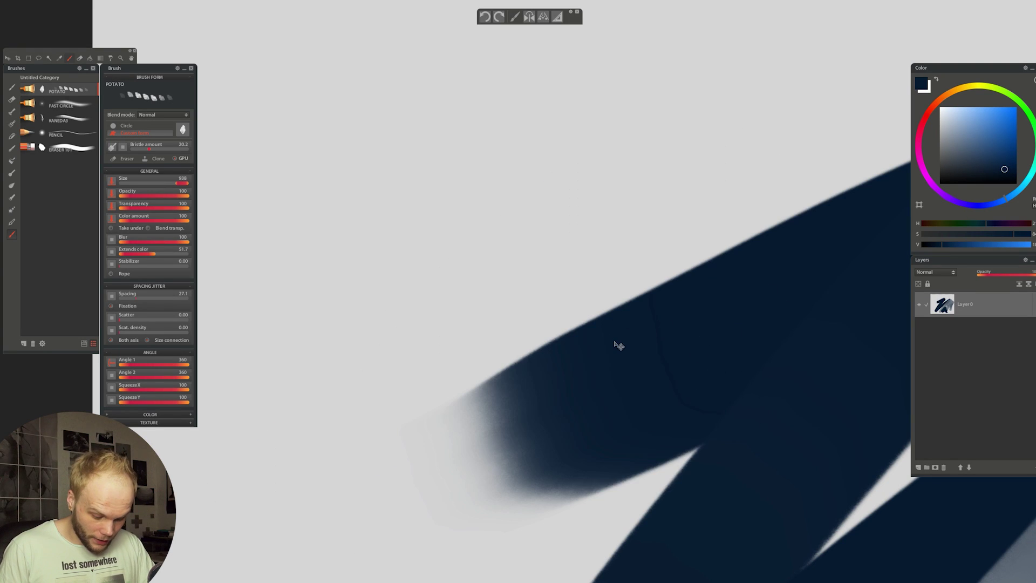
# Clear the canvas, cover it with overlapping navy strokes and blend broad light blue strokes over the centre.
pyautogui.hotkey('ctrl', '0')
pyautogui.press('Delete')
pyautogui.moveTo(410, 200)
pyautogui.mouseDown()
pyautogui.moveTo(487, 155)
pyautogui.moveTo(359, 339)
pyautogui.moveTo(564, 225)
pyautogui.moveTo(668, 201)
pyautogui.moveTo(726, 289)
pyautogui.moveTo(668, 430)
pyautogui.moveTo(536, 529)
pyautogui.moveTo(624, 374)
pyautogui.moveTo(331, 405)
pyautogui.moveTo(261, 389)
pyautogui.moveTo(446, 176)
pyautogui.moveTo(555, 111)
pyautogui.moveTo(613, 111)
pyautogui.moveTo(608, 289)
pyautogui.moveTo(695, 338)
pyautogui.moveTo(329, 173)
pyautogui.moveTo(410, 134)
pyautogui.moveTo(503, 248)
pyautogui.moveTo(689, 208)
pyautogui.moveTo(682, 398)
pyautogui.moveTo(625, 536)
pyautogui.mouseUp()
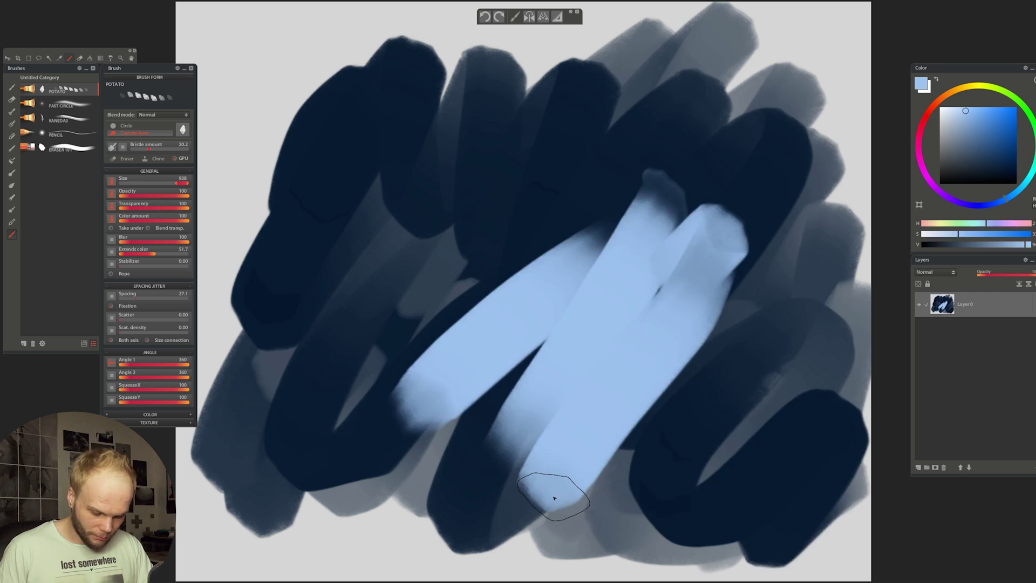
pyautogui.moveTo(554, 498)
pyautogui.mouseDown()
pyautogui.moveTo(555, 383)
pyautogui.moveTo(444, 363)
pyautogui.moveTo(531, 250)
pyautogui.moveTo(514, 151)
pyautogui.moveTo(458, 301)
pyautogui.mouseUp()
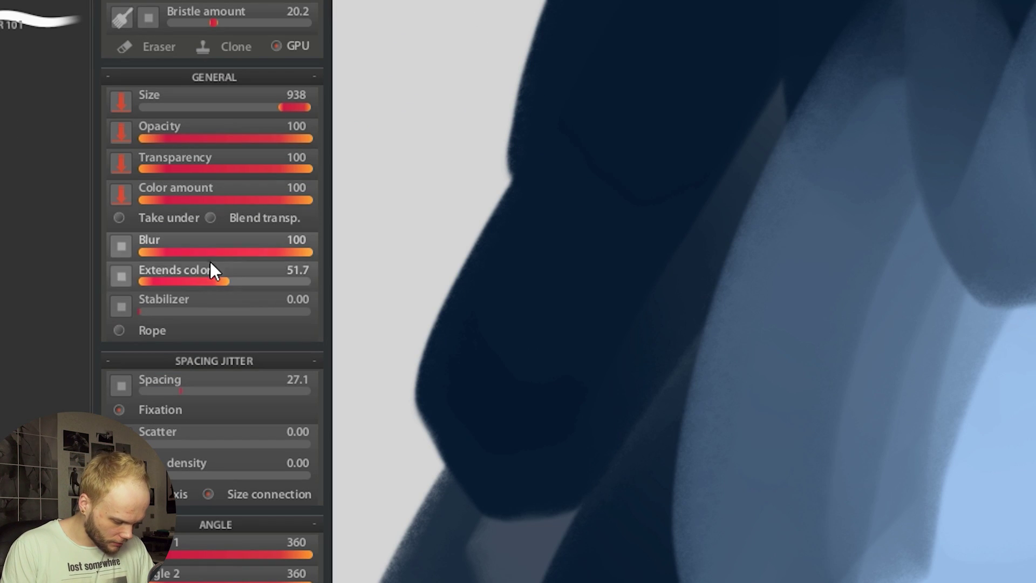
# Try strokes over the blue painting with the brush's blur lowered.
pyautogui.moveTo(193, 251); pyautogui.dragTo(135, 252)
pyautogui.moveTo(343, 108); pyautogui.dragTo(539, 54)
pyautogui.moveTo(755, 64)
pyautogui.mouseDown()
pyautogui.moveTo(372, 328)
pyautogui.moveTo(729, 32)
pyautogui.moveTo(496, 451)
pyautogui.moveTo(992, 113)
pyautogui.mouseUp()
pyautogui.moveTo(981, 232); pyautogui.dragTo(620, 485)
# Set Extends color to 0.00 and try blending strokes along the painting's left and lower edges.
pyautogui.click(183, 281)
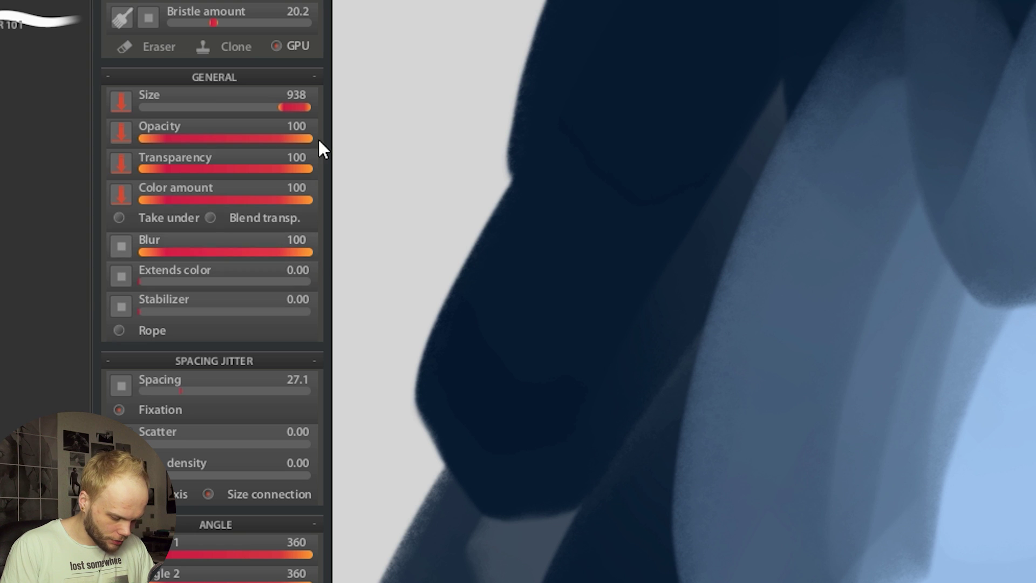
pyautogui.moveTo(507, 38)
pyautogui.mouseDown()
pyautogui.moveTo(590, 3)
pyautogui.moveTo(430, 307)
pyautogui.moveTo(358, 567)
pyautogui.moveTo(502, 362)
pyautogui.moveTo(765, 246)
pyautogui.moveTo(302, 562)
pyautogui.moveTo(464, 538)
pyautogui.moveTo(411, 542)
pyautogui.mouseUp()
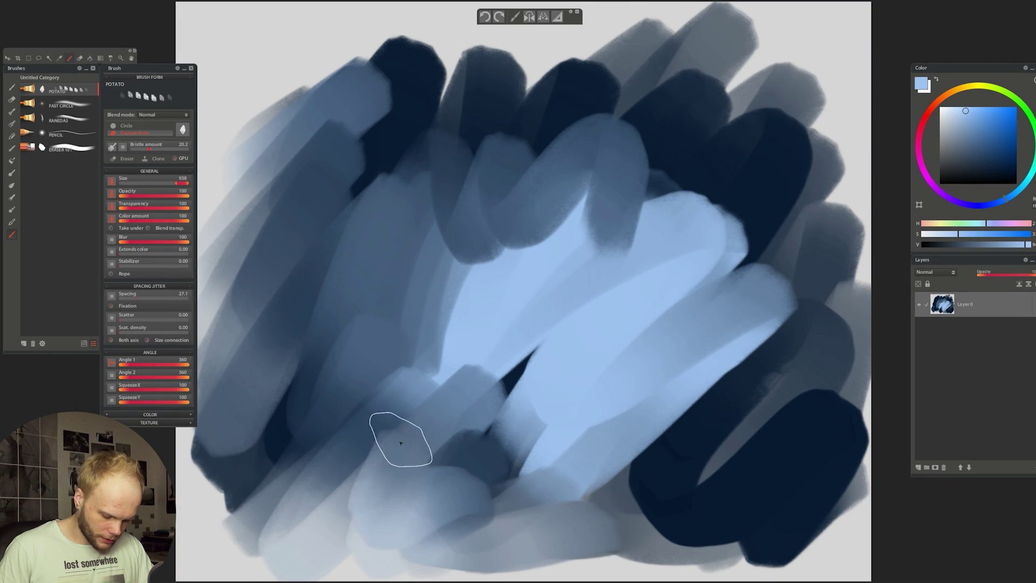
pyautogui.moveTo(400, 442); pyautogui.dragTo(405, 300)
# Blend broad dark and light blue strokes over the whole canvas with Extends color at maximum and at 45.5, undoing the last stroke.
pyautogui.click(136, 253)
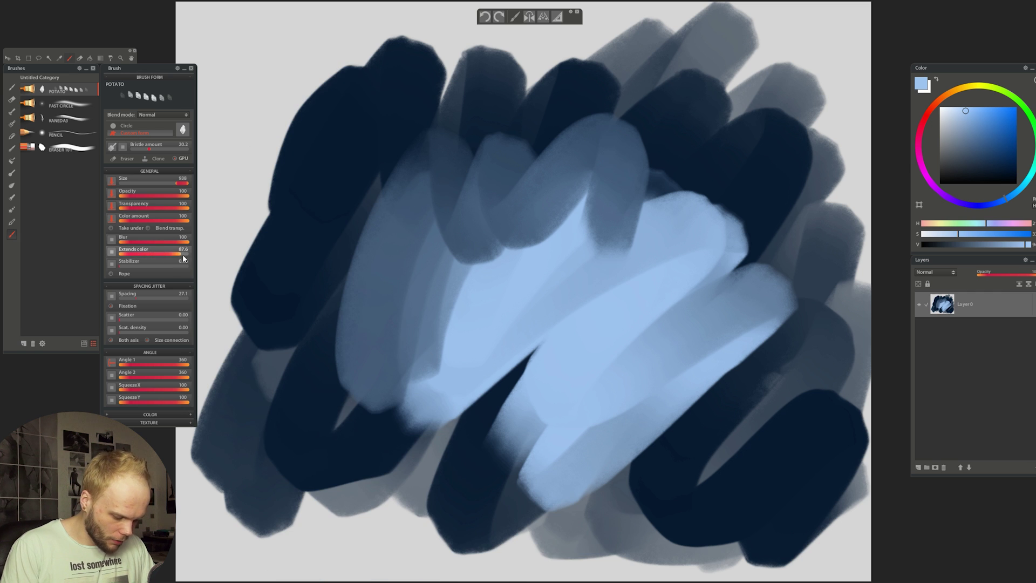
pyautogui.moveTo(155, 253); pyautogui.dragTo(190, 254)
pyautogui.moveTo(356, 286)
pyautogui.mouseDown()
pyautogui.moveTo(308, 357)
pyautogui.moveTo(216, 301)
pyautogui.moveTo(254, 230)
pyautogui.mouseUp()
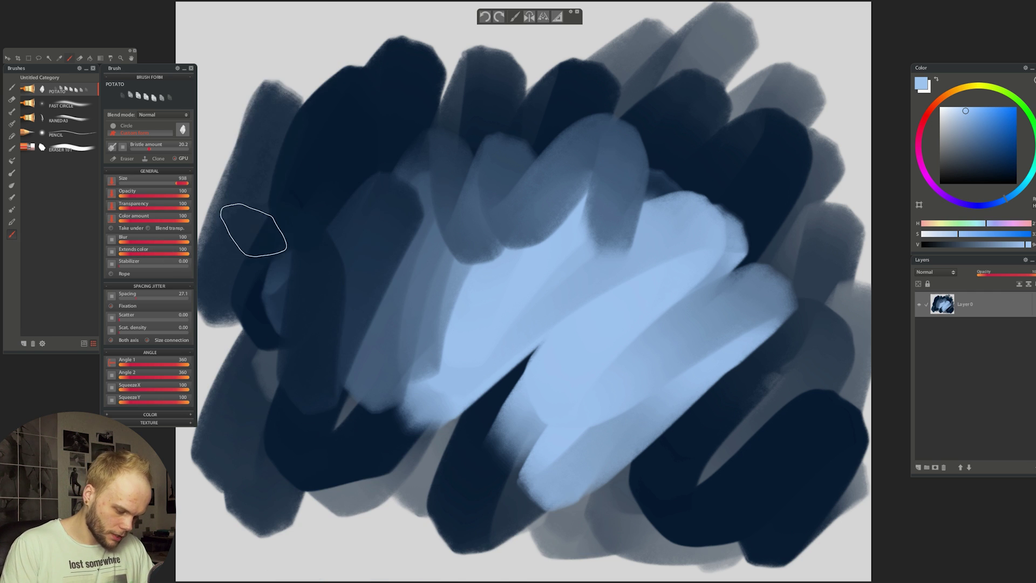
pyautogui.moveTo(354, 43)
pyautogui.mouseDown()
pyautogui.moveTo(364, 133)
pyautogui.moveTo(422, 130)
pyautogui.moveTo(554, 63)
pyautogui.moveTo(635, 45)
pyautogui.mouseUp()
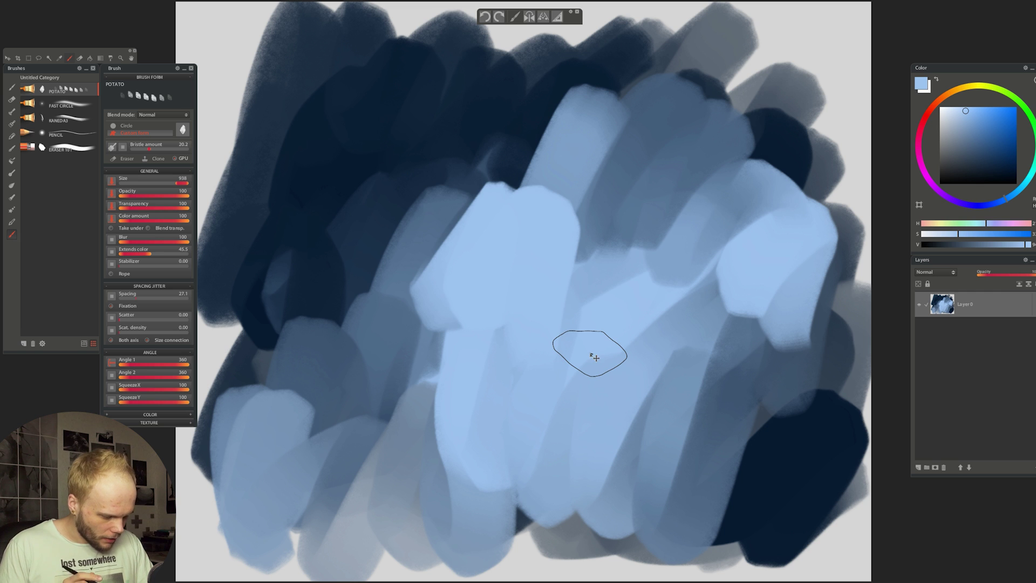
pyautogui.hotkey('ctrl', 'z')
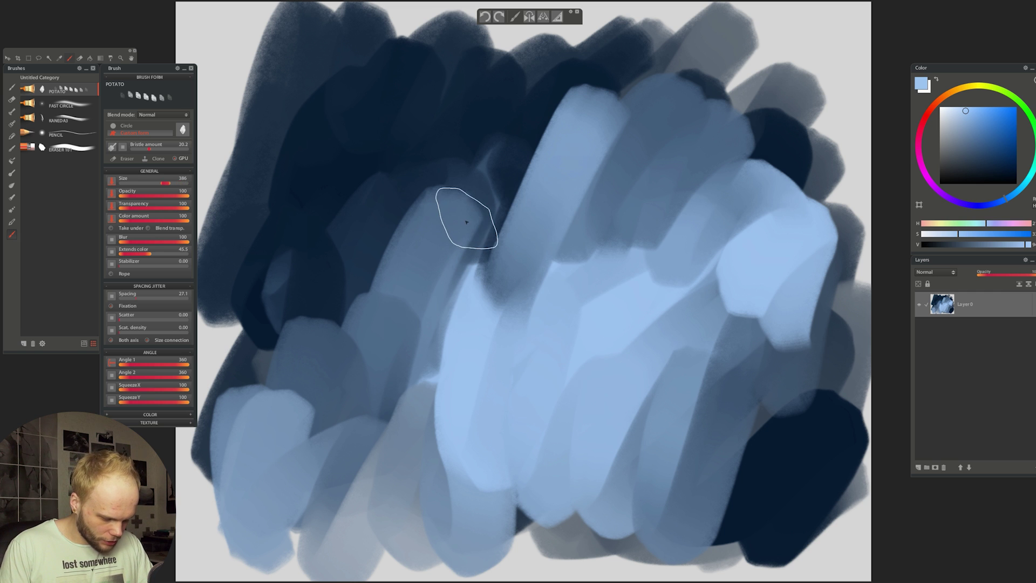
# Blend light blue strokes through the painting's centre with the brush at sizes 386 and 1004, undoing the last one.
pyautogui.moveTo(462, 240)
pyautogui.mouseDown()
pyautogui.moveTo(542, 171)
pyautogui.moveTo(324, 391)
pyautogui.mouseUp()
pyautogui.scroll(4, 531, 249)
pyautogui.moveTo(637, 186); pyautogui.dragTo(572, 361)
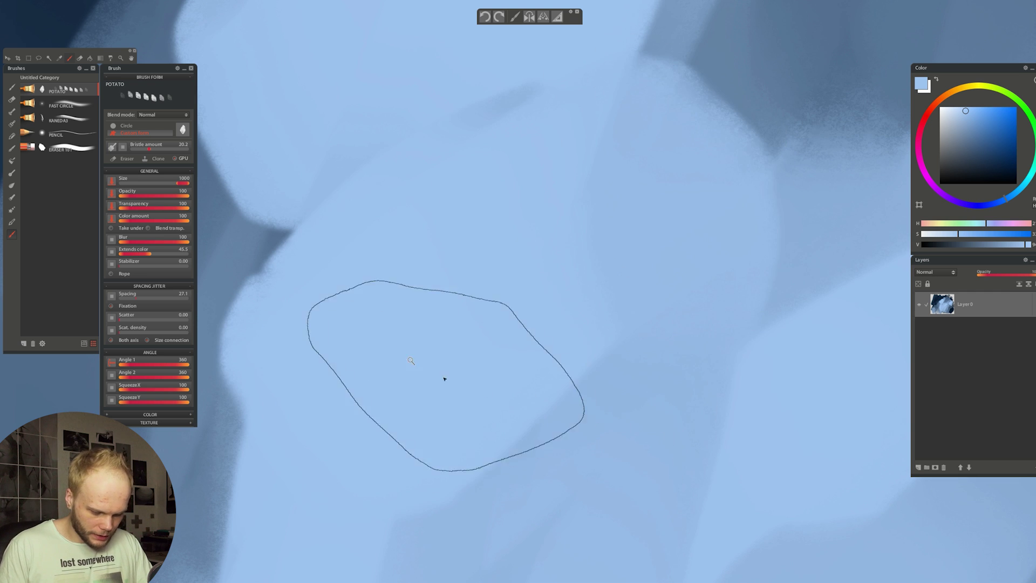
pyautogui.moveTo(418, 335); pyautogui.dragTo(887, 463)
pyautogui.click(331, 321)
pyautogui.moveTo(286, 423); pyautogui.dragTo(587, 439)
pyautogui.hotkey('ctrl', 'z')
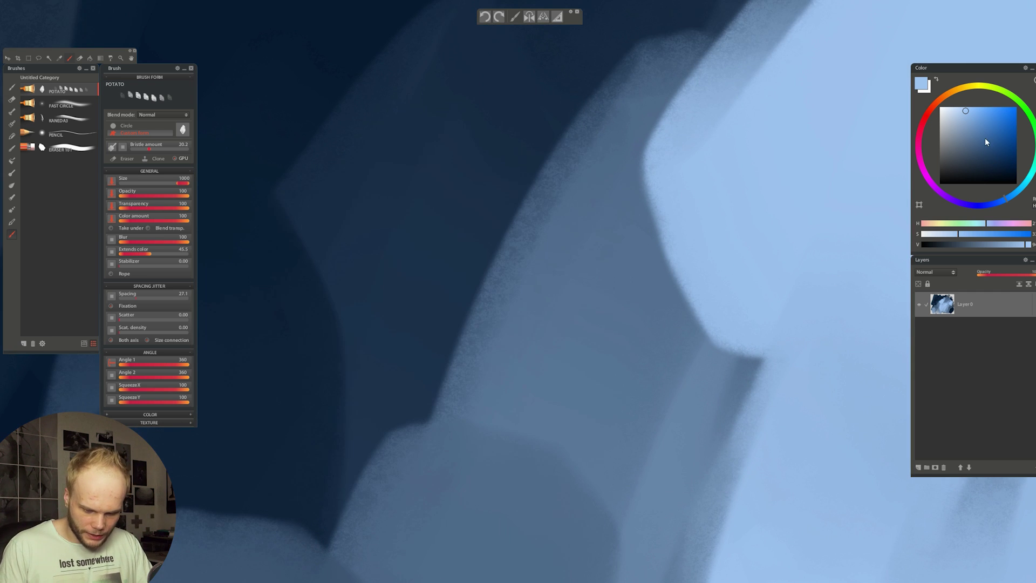
# Set the paint colour to a fully saturated bright blue and try one stroke over the dark area, undoing it.
pyautogui.moveTo(1006, 108); pyautogui.dragTo(1016, 107)
pyautogui.moveTo(307, 397)
pyautogui.mouseDown()
pyautogui.moveTo(643, 254)
pyautogui.moveTo(674, 420)
pyautogui.mouseUp()
pyautogui.hotkey('ctrl', 'z')
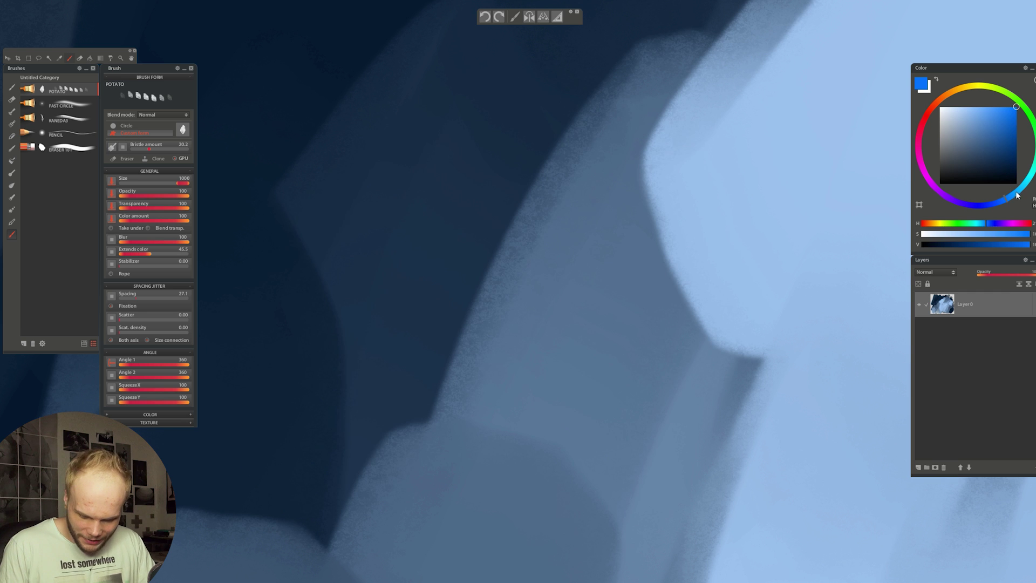
# Shift the paint colour's hue to green-teal and paint broad blended strokes over the dark blue area.
pyautogui.moveTo(1032, 169); pyautogui.dragTo(1033, 163)
pyautogui.moveTo(294, 410)
pyautogui.mouseDown()
pyautogui.moveTo(515, 152)
pyautogui.moveTo(519, 414)
pyautogui.moveTo(671, 267)
pyautogui.moveTo(743, 285)
pyautogui.moveTo(446, 372)
pyautogui.moveTo(539, 71)
pyautogui.moveTo(309, 217)
pyautogui.moveTo(585, 261)
pyautogui.mouseUp()
pyautogui.moveTo(474, 243)
pyautogui.mouseDown()
pyautogui.moveTo(442, 151)
pyautogui.moveTo(467, 522)
pyautogui.moveTo(593, 496)
pyautogui.mouseUp()
pyautogui.hotkey('ctrl', 'z')
pyautogui.moveTo(427, 266)
pyautogui.mouseDown()
pyautogui.moveTo(520, 365)
pyautogui.moveTo(735, 312)
pyautogui.moveTo(643, 405)
pyautogui.mouseUp()
pyautogui.moveTo(608, 373); pyautogui.dragTo(722, 109)
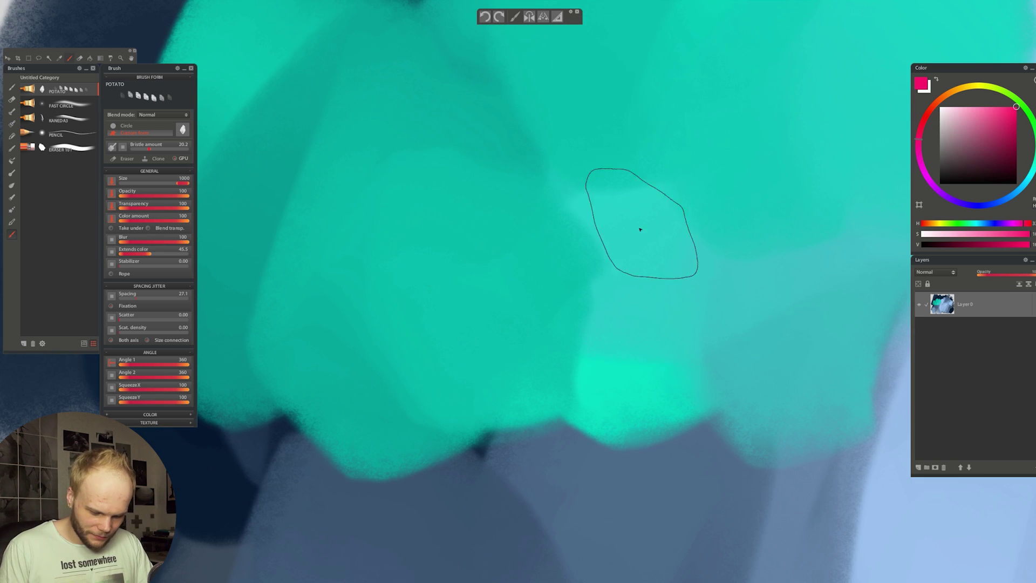
# Paint overlapping diagonal magenta-pink strokes at brush size 520 over the teal area, undoing the first two attempts.
pyautogui.moveTo(606, 88); pyautogui.dragTo(455, 324)
pyautogui.moveTo(661, 119); pyautogui.dragTo(569, 362)
pyautogui.moveTo(700, 252); pyautogui.dragTo(626, 369)
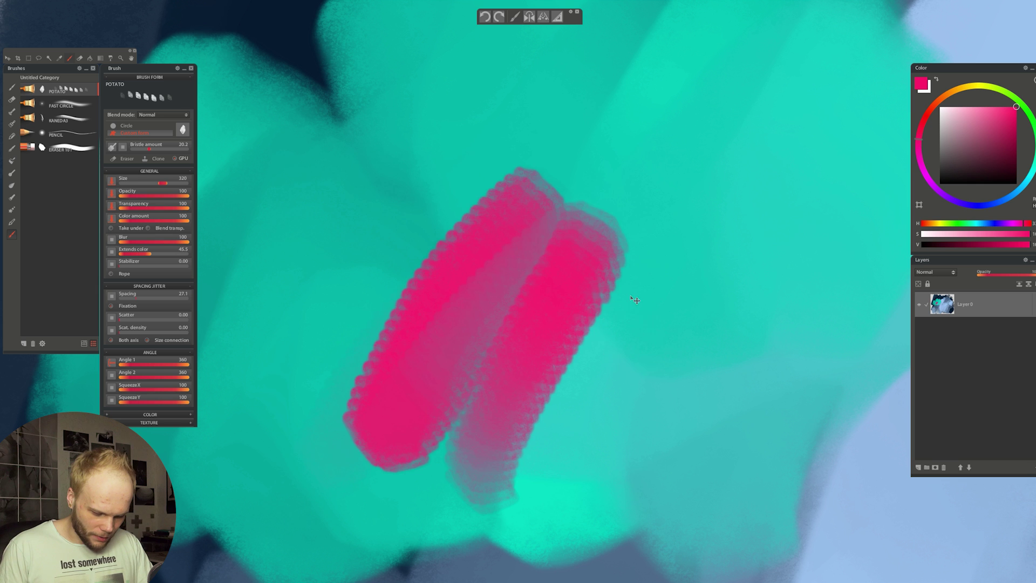
pyautogui.hotkey('ctrl', 'z')
pyautogui.hotkey('ctrl', 'z')
pyautogui.moveTo(558, 203)
pyautogui.mouseDown()
pyautogui.moveTo(423, 493)
pyautogui.moveTo(762, 243)
pyautogui.moveTo(625, 476)
pyautogui.mouseUp()
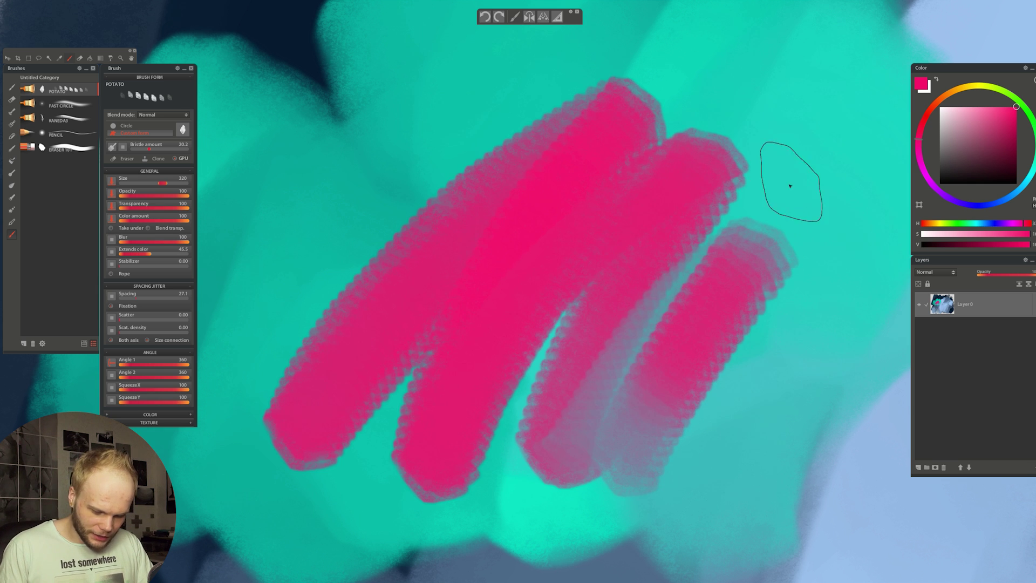
# Add one more diagonal magenta stroke, undo all the magenta strokes over the teal area, and reduce the brush spacing to 2.71.
pyautogui.moveTo(805, 163)
pyautogui.mouseDown()
pyautogui.moveTo(613, 308)
pyautogui.moveTo(730, 120)
pyautogui.moveTo(560, 136)
pyautogui.moveTo(290, 364)
pyautogui.moveTo(418, 159)
pyautogui.moveTo(271, 377)
pyautogui.moveTo(381, 474)
pyautogui.moveTo(509, 413)
pyautogui.moveTo(691, 467)
pyautogui.mouseUp()
pyautogui.hotkey('ctrl', 'z')
pyautogui.hotkey('ctrl', 'z')
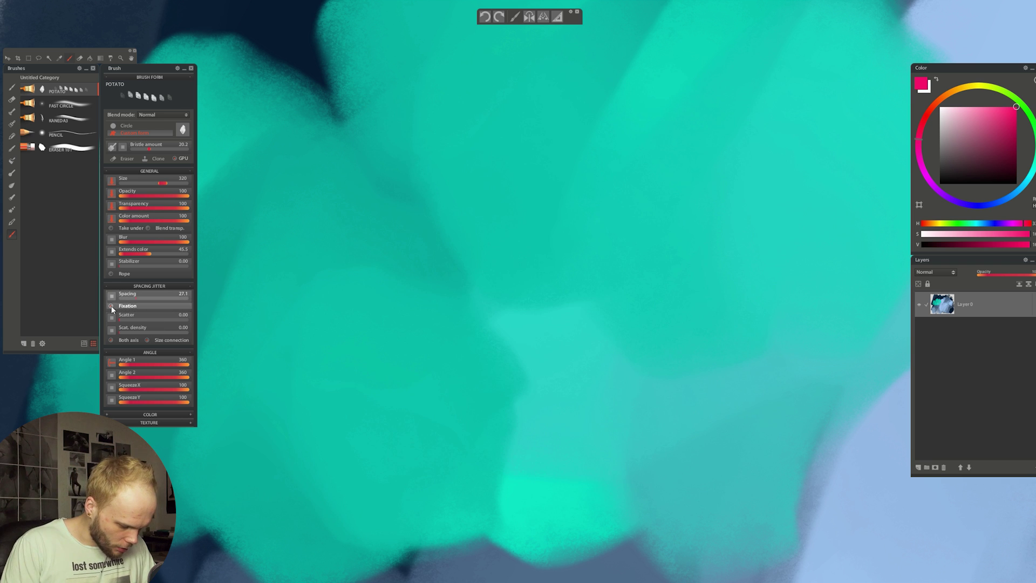
pyautogui.moveTo(324, 242)
pyautogui.mouseDown()
pyautogui.moveTo(316, 370)
pyautogui.moveTo(370, 497)
pyautogui.mouseUp()
pyautogui.hotkey('ctrl', 'z')
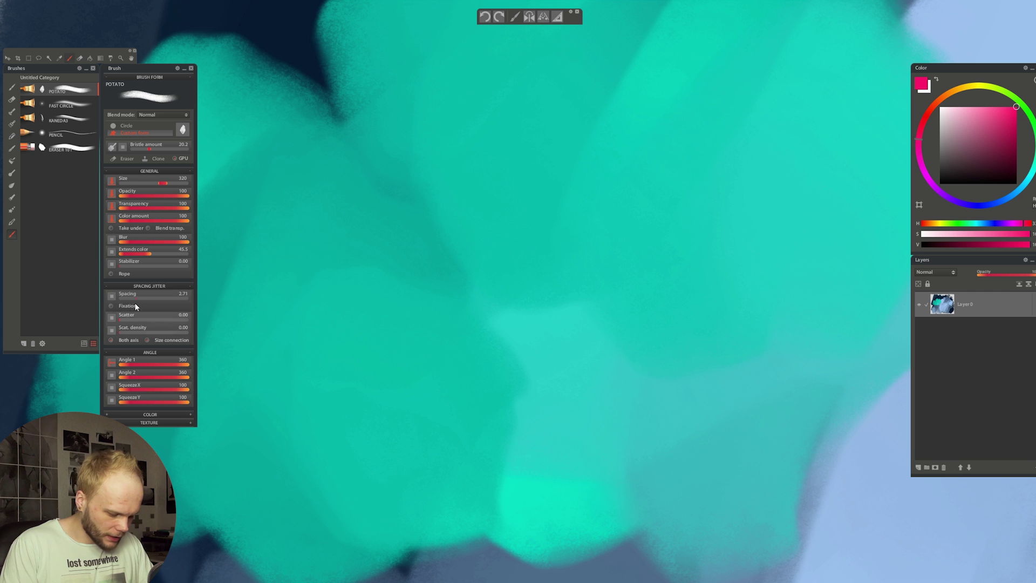
# Raise the brush size to 1004, try magenta strokes over the light blue centre, and reduce the spacing to 0.55.
pyautogui.scroll(-7, 377, 313)
pyautogui.moveTo(477, 321); pyautogui.dragTo(451, 284)
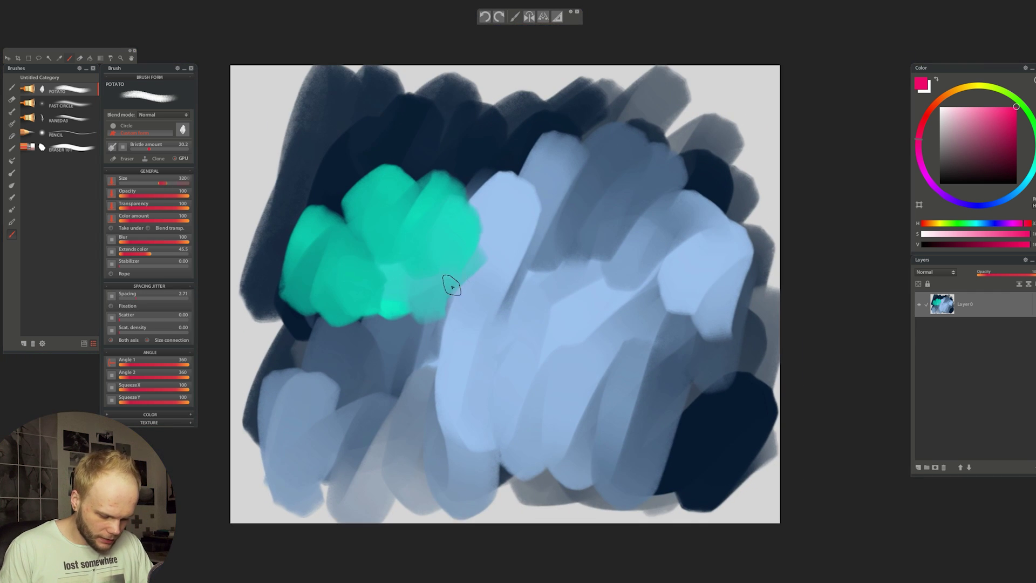
pyautogui.scroll(1, 459, 276)
pyautogui.press(']')
pyautogui.moveTo(425, 323); pyautogui.dragTo(516, 351)
pyautogui.moveTo(696, 194); pyautogui.dragTo(495, 499)
pyautogui.moveTo(537, 285); pyautogui.dragTo(587, 298)
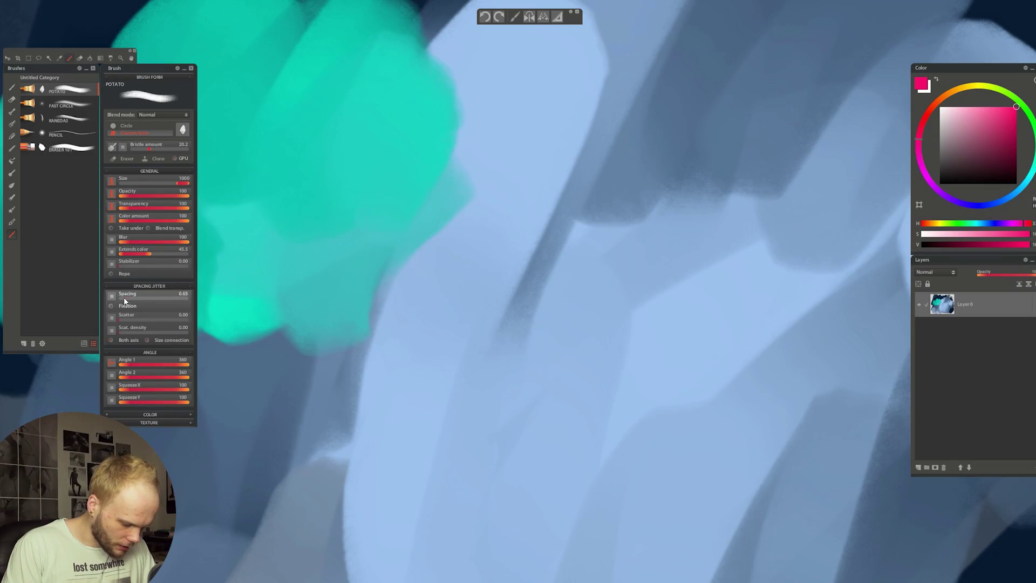
# Try large magenta strokes while reducing the brush spacing to 0.28 and 0.07, undoing each stroke.
pyautogui.moveTo(539, 156)
pyautogui.mouseDown()
pyautogui.moveTo(393, 393)
pyautogui.moveTo(844, 104)
pyautogui.mouseUp()
pyautogui.hotkey('ctrl', 'z')
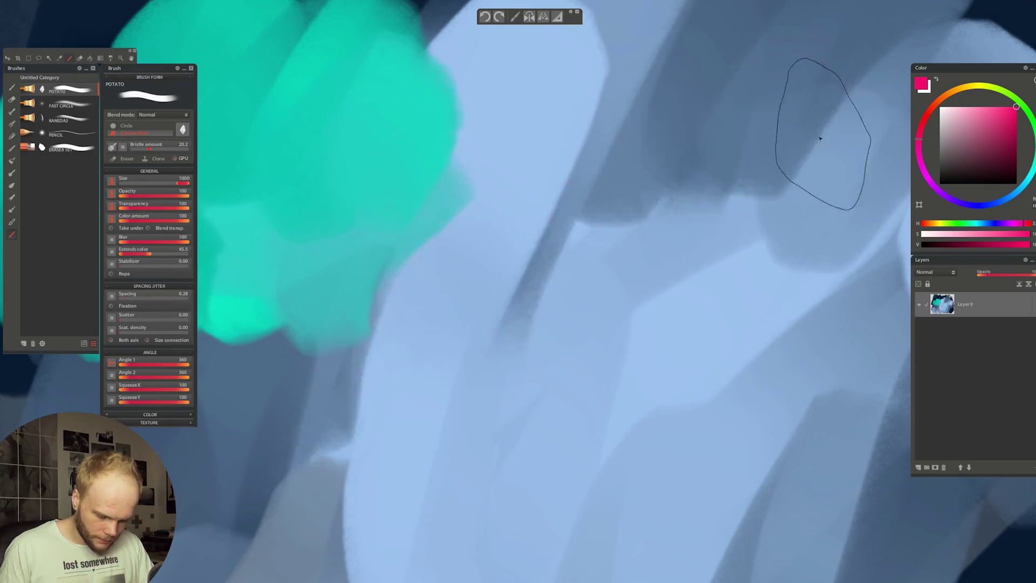
pyautogui.moveTo(680, 119); pyautogui.dragTo(205, 554)
pyautogui.hotkey('ctrl', 'z')
pyautogui.click(125, 296)
pyautogui.moveTo(436, 179)
pyautogui.mouseDown()
pyautogui.moveTo(305, 429)
pyautogui.moveTo(512, 287)
pyautogui.moveTo(467, 574)
pyautogui.mouseUp()
pyautogui.hotkey('ctrl', '0')
pyautogui.hotkey('ctrl', 'z')
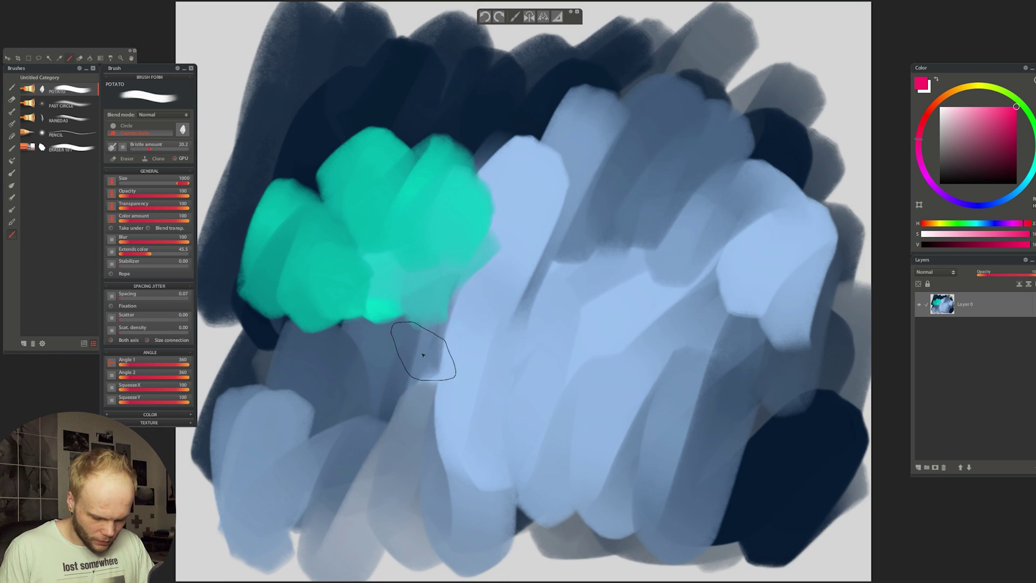
# Set the paint colour to white and try broad diagonal strokes over the light blue centre, undoing them.
pyautogui.moveTo(975, 203); pyautogui.dragTo(1015, 192)
pyautogui.moveTo(588, 227); pyautogui.dragTo(437, 364)
pyautogui.moveTo(510, 410)
pyautogui.mouseDown()
pyautogui.moveTo(675, 195)
pyautogui.moveTo(547, 442)
pyautogui.mouseUp()
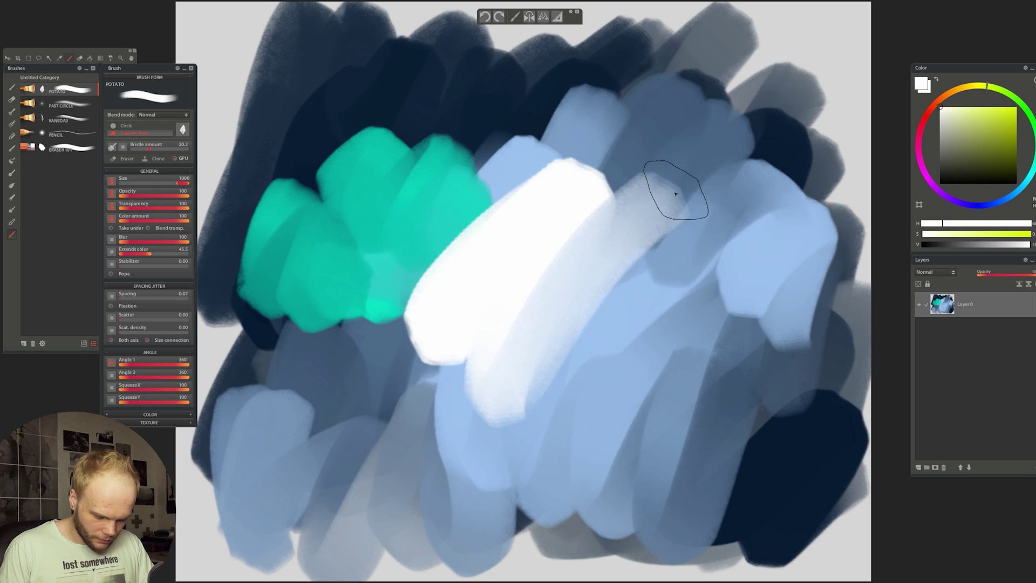
pyautogui.hotkey('ctrl', 'z')
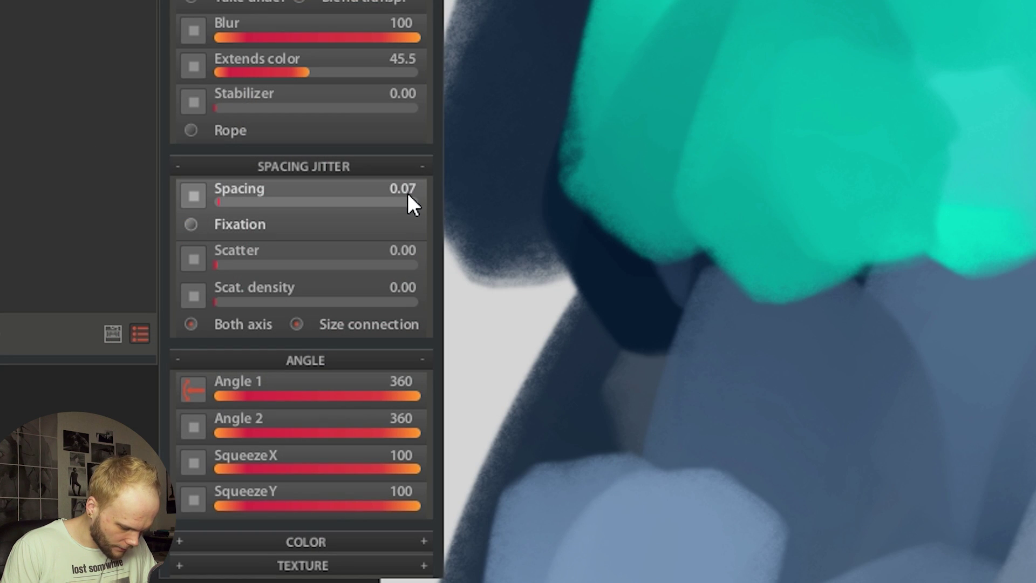
# Lower the brush spacing to 0.00 and try broad white diagonal strokes across the centre, undoing them.
pyautogui.click(217, 204)
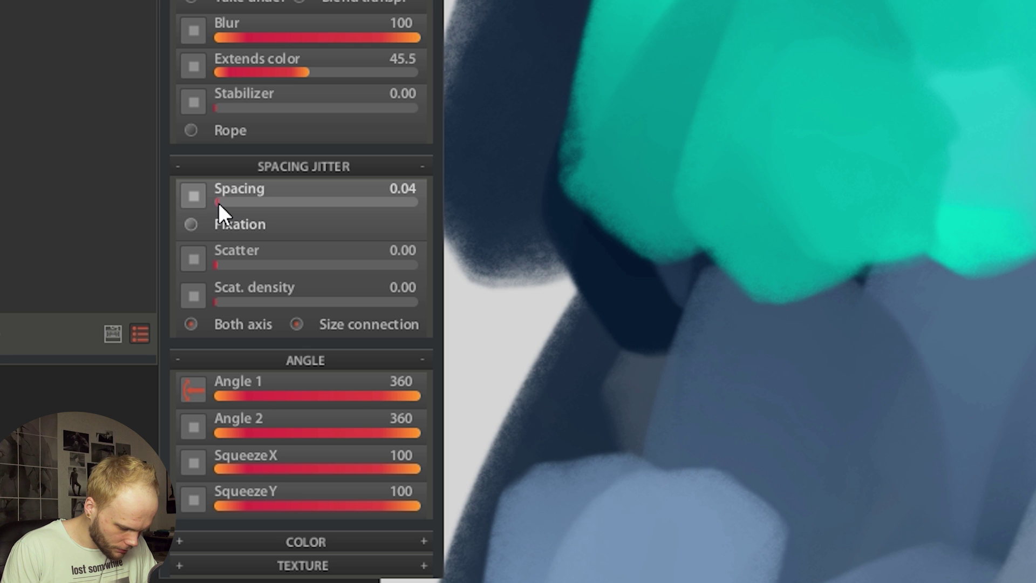
pyautogui.click(217, 204)
pyautogui.moveTo(442, 300)
pyautogui.mouseDown()
pyautogui.moveTo(643, 128)
pyautogui.moveTo(618, 381)
pyautogui.moveTo(705, 396)
pyautogui.mouseUp()
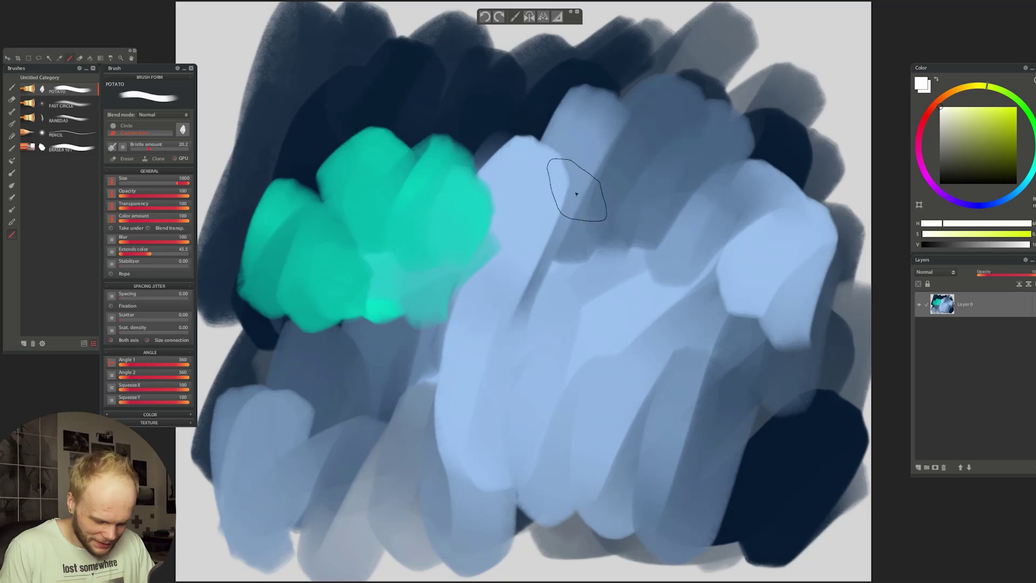
pyautogui.moveTo(576, 194)
pyautogui.mouseDown()
pyautogui.moveTo(525, 321)
pyautogui.moveTo(626, 259)
pyautogui.moveTo(668, 460)
pyautogui.moveTo(460, 417)
pyautogui.moveTo(555, 164)
pyautogui.moveTo(673, 342)
pyautogui.moveTo(703, 439)
pyautogui.mouseUp()
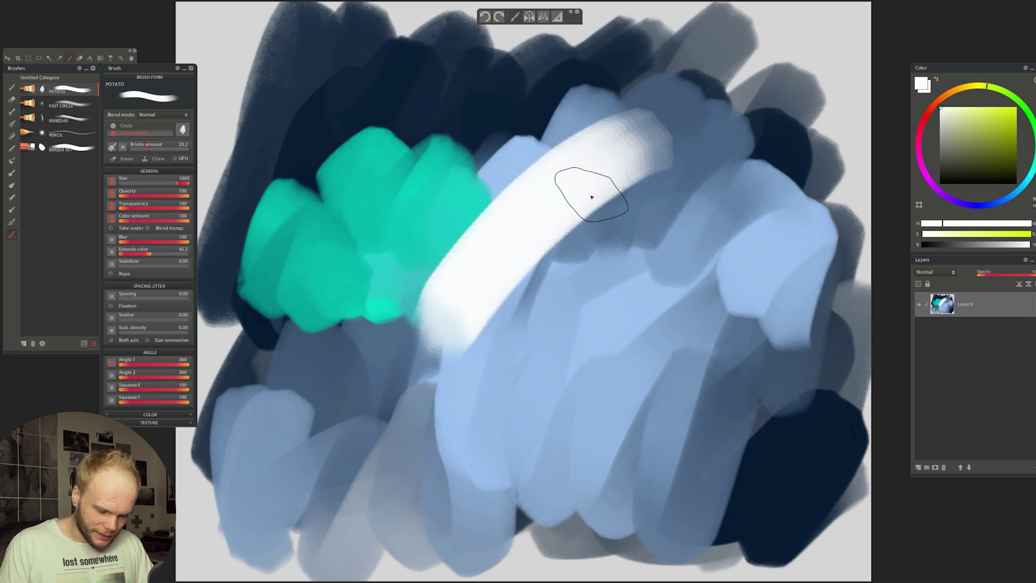
pyautogui.hotkey('ctrl', 'z')
pyautogui.moveTo(634, 162); pyautogui.dragTo(421, 356)
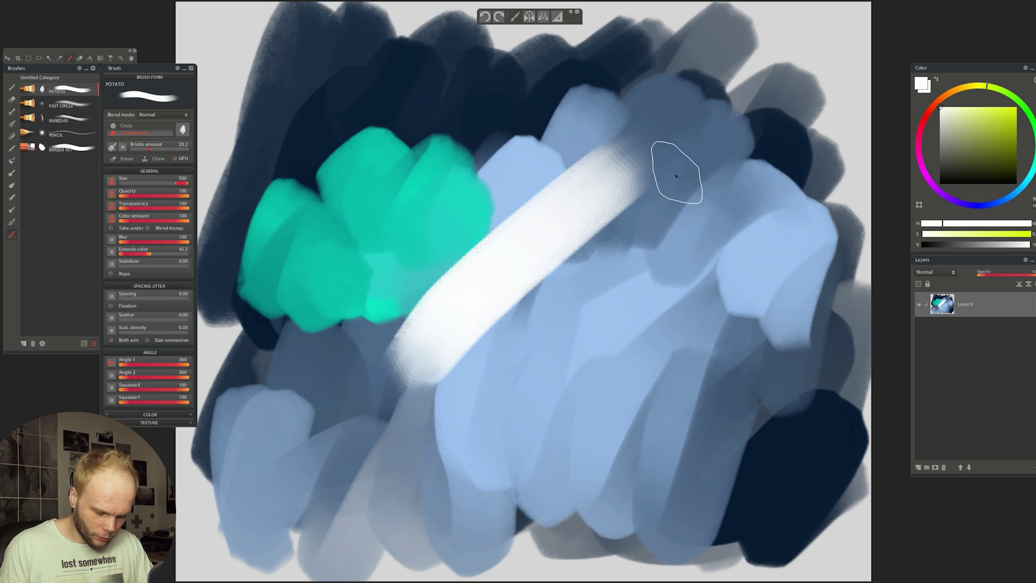
pyautogui.hotkey('ctrl', 'z')
# Set the brush size to 108 and try a thin white zigzag over the light blue area, undoing it.
pyautogui.moveTo(658, 115)
pyautogui.mouseDown()
pyautogui.moveTo(520, 273)
pyautogui.moveTo(613, 289)
pyautogui.moveTo(741, 268)
pyautogui.moveTo(573, 402)
pyautogui.mouseUp()
pyautogui.moveTo(418, 397)
pyautogui.mouseDown()
pyautogui.moveTo(509, 383)
pyautogui.moveTo(561, 530)
pyautogui.mouseUp()
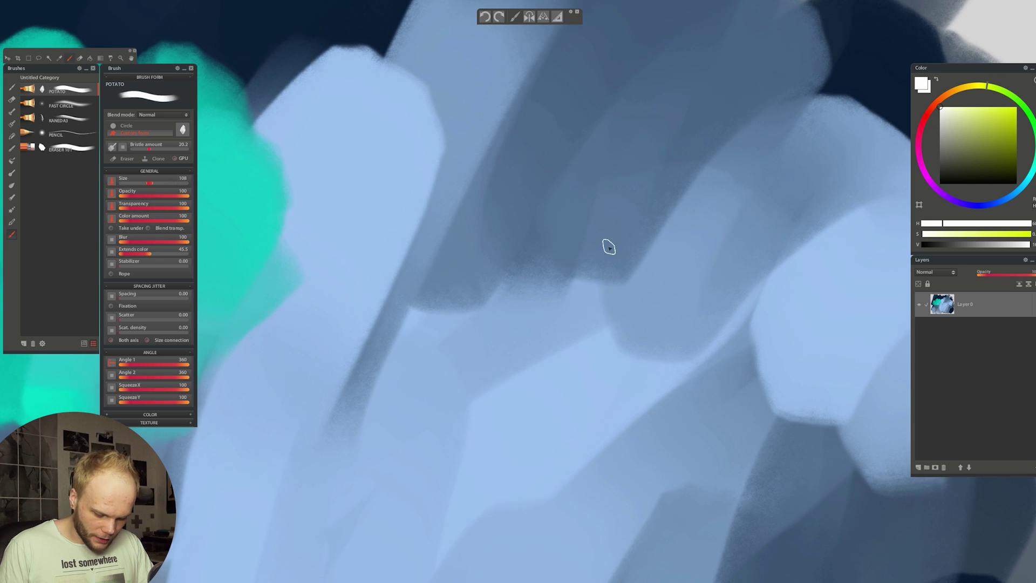
pyautogui.scroll(2, 608, 246)
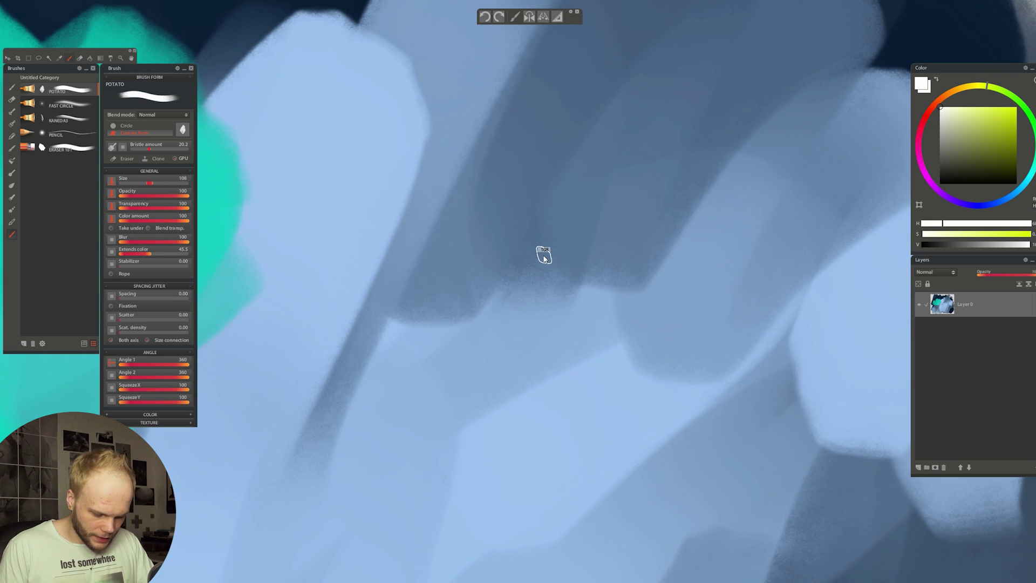
pyautogui.moveTo(377, 453)
pyautogui.mouseDown()
pyautogui.moveTo(652, 169)
pyautogui.moveTo(774, 201)
pyautogui.moveTo(558, 527)
pyautogui.mouseUp()
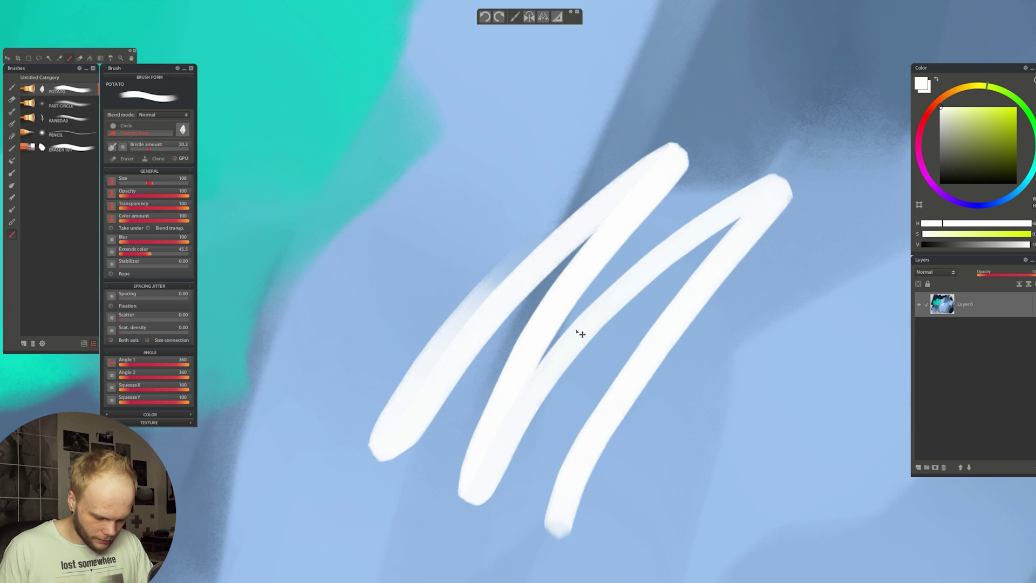
pyautogui.hotkey('ctrl', 'z')
# Try thin and wide white strokes over the dark blue area above the teal shape, undoing them.
pyautogui.moveTo(540, 299); pyautogui.dragTo(607, 569)
pyautogui.moveTo(666, 279)
pyautogui.mouseDown()
pyautogui.moveTo(617, 499)
pyautogui.moveTo(558, 483)
pyautogui.mouseUp()
pyautogui.moveTo(499, 180); pyautogui.dragTo(551, 88)
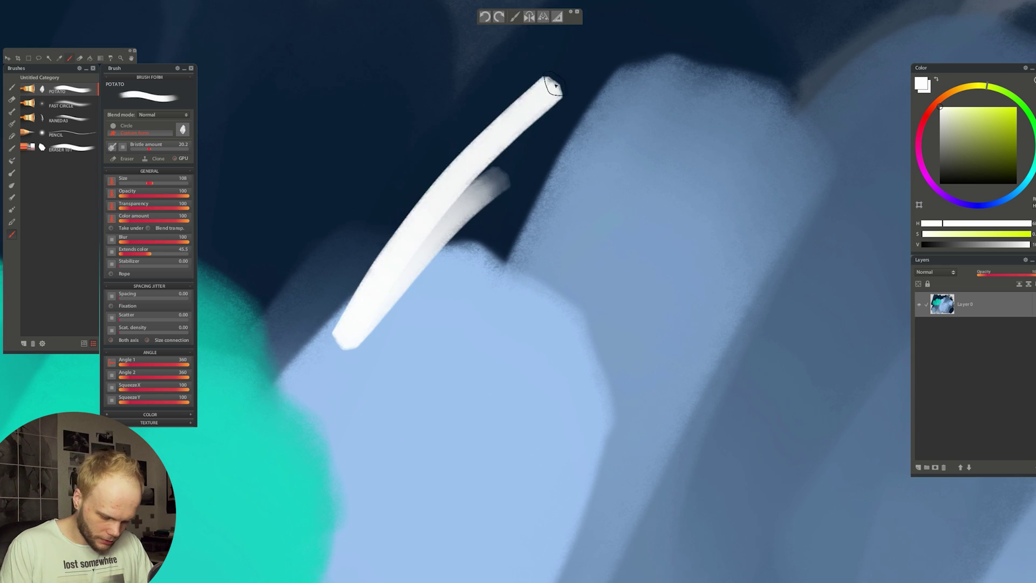
pyautogui.moveTo(707, 76); pyautogui.dragTo(469, 554)
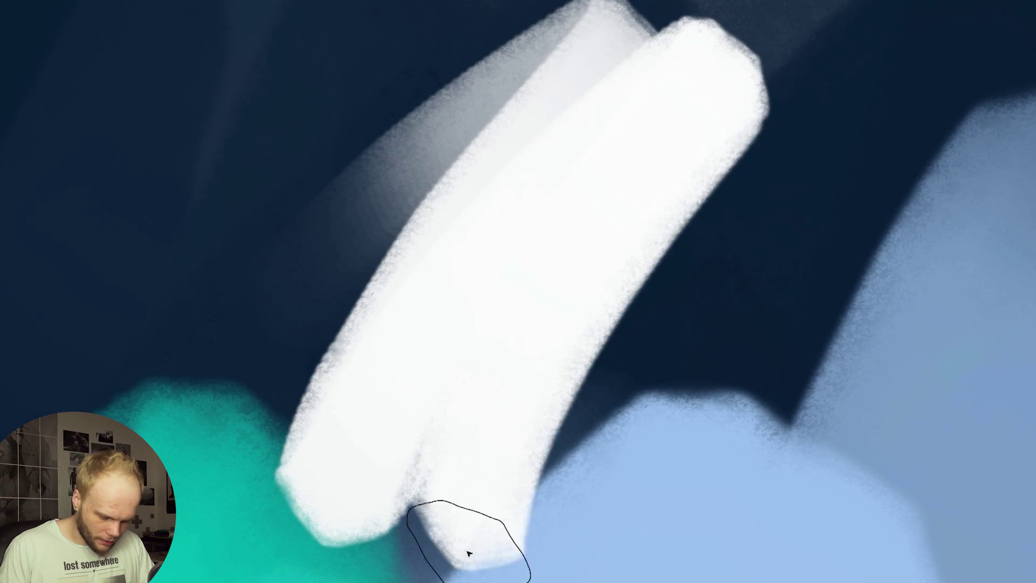
pyautogui.hotkey('ctrl', 'z')
pyautogui.moveTo(547, 181)
pyautogui.mouseDown()
pyautogui.moveTo(465, 234)
pyautogui.moveTo(855, 121)
pyautogui.moveTo(798, 372)
pyautogui.mouseUp()
pyautogui.moveTo(515, 156)
pyautogui.mouseDown()
pyautogui.moveTo(291, 291)
pyautogui.moveTo(525, 81)
pyautogui.moveTo(380, 579)
pyautogui.mouseUp()
pyautogui.hotkey('ctrl', 'z')
pyautogui.hotkey('ctrl', 'z')
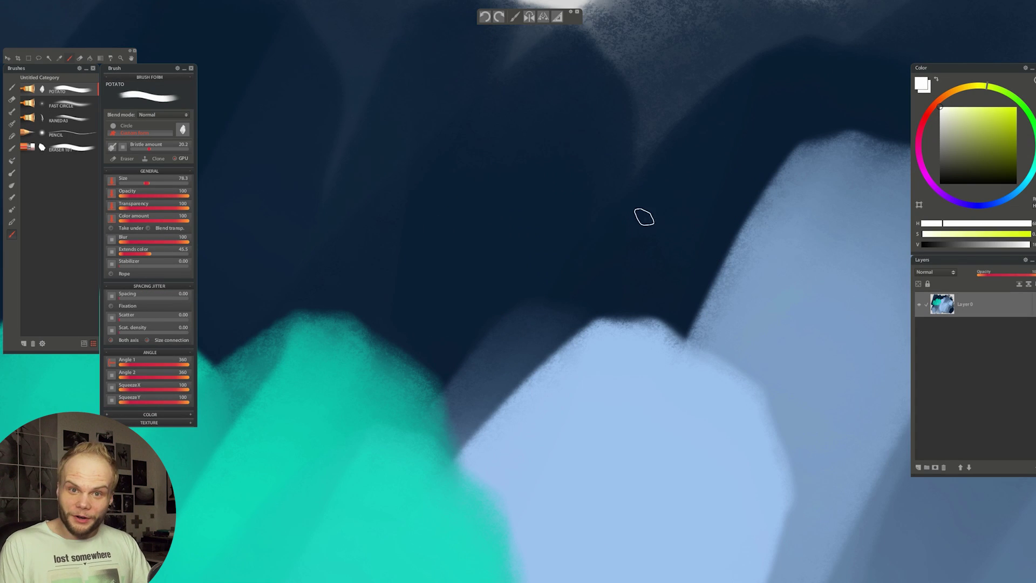
# Set the brush size to 354 and paint a broad white mass between the dark blue area and the teal shape.
pyautogui.moveTo(468, 164)
pyautogui.mouseDown()
pyautogui.moveTo(400, 299)
pyautogui.moveTo(485, 345)
pyautogui.mouseUp()
pyautogui.moveTo(460, 213); pyautogui.dragTo(695, 270)
pyautogui.moveTo(543, 242); pyautogui.dragTo(555, 198)
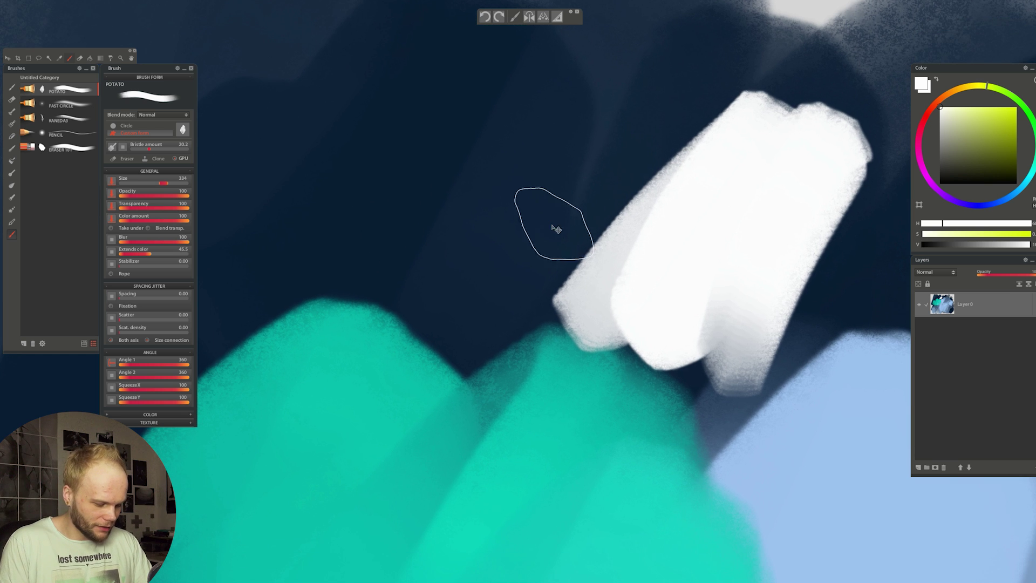
pyautogui.hotkey('ctrl', 'z')
pyautogui.moveTo(329, 270)
pyautogui.mouseDown()
pyautogui.moveTo(507, 192)
pyautogui.moveTo(501, 353)
pyautogui.moveTo(781, 314)
pyautogui.mouseUp()
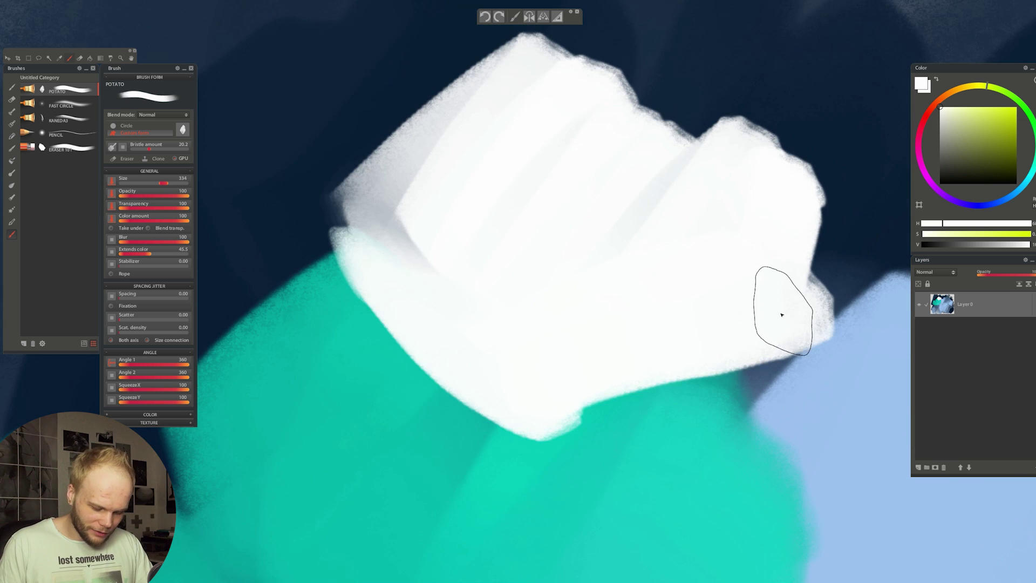
pyautogui.moveTo(421, 230)
pyautogui.mouseDown()
pyautogui.moveTo(250, 356)
pyautogui.moveTo(464, 162)
pyautogui.mouseUp()
pyautogui.moveTo(490, 227); pyautogui.dragTo(601, 245)
pyautogui.moveTo(590, 196)
pyautogui.mouseDown()
pyautogui.moveTo(309, 321)
pyautogui.moveTo(246, 409)
pyautogui.mouseUp()
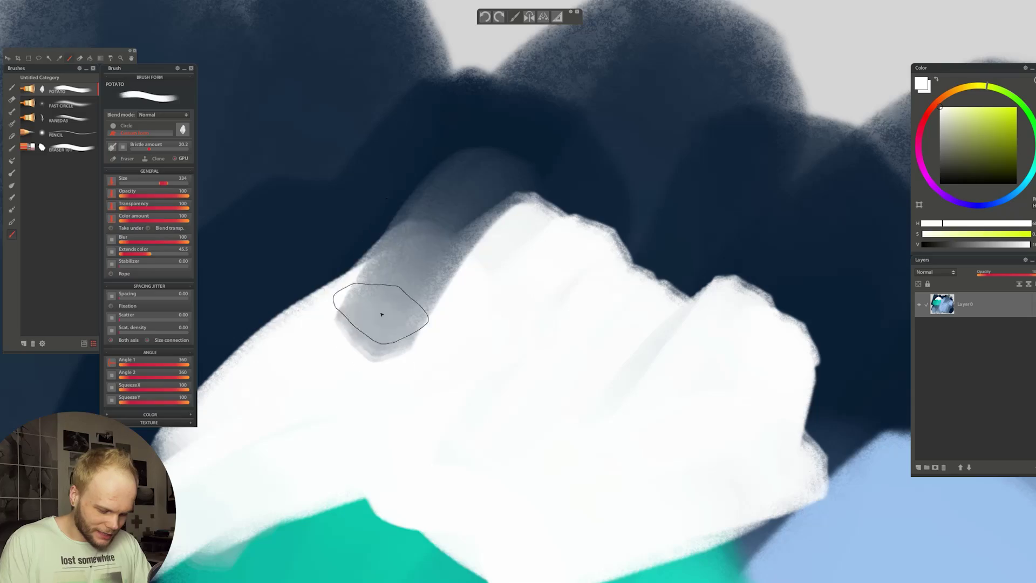
# Blend short diagonal grey strokes from the dark blue area into the upper edge of the white mass.
pyautogui.moveTo(377, 305)
pyautogui.mouseDown()
pyautogui.moveTo(301, 293)
pyautogui.moveTo(253, 426)
pyautogui.mouseUp()
pyautogui.moveTo(425, 303); pyautogui.dragTo(564, 240)
pyautogui.moveTo(337, 286); pyautogui.dragTo(211, 464)
pyautogui.moveTo(431, 227); pyautogui.dragTo(253, 477)
pyautogui.moveTo(677, 94); pyautogui.dragTo(591, 253)
pyautogui.moveTo(712, 111); pyautogui.dragTo(640, 276)
pyautogui.moveTo(782, 139); pyautogui.dragTo(691, 281)
pyautogui.moveTo(817, 175); pyautogui.dragTo(756, 284)
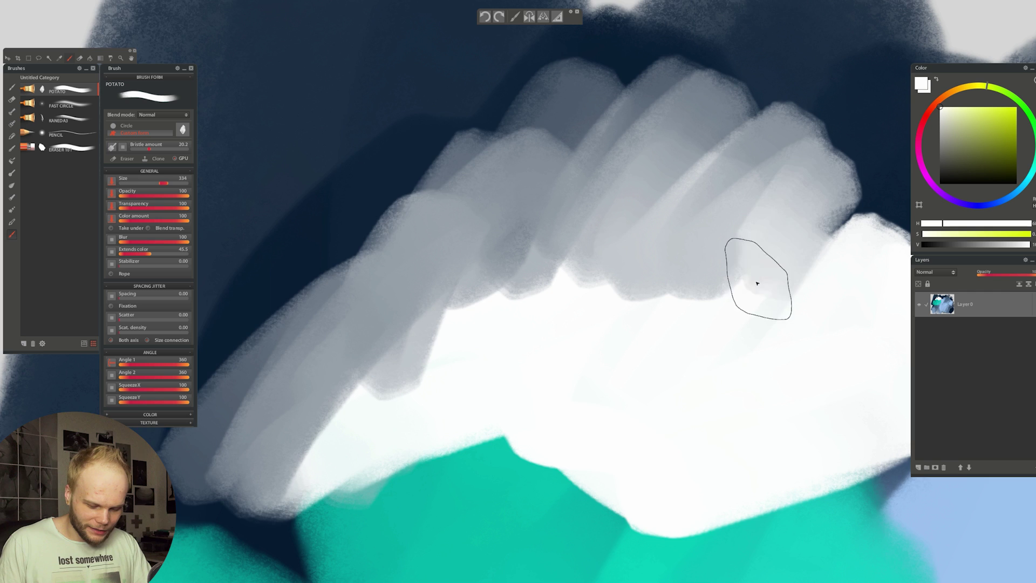
# Continue the fanned grey blending strokes along the right end of the white mass.
pyautogui.moveTo(846, 238); pyautogui.dragTo(557, 291)
pyautogui.moveTo(575, 230); pyautogui.dragTo(575, 360)
pyautogui.moveTo(590, 215); pyautogui.dragTo(597, 340)
pyautogui.moveTo(694, 267); pyautogui.dragTo(618, 399)
pyautogui.moveTo(721, 342); pyautogui.dragTo(655, 448)
pyautogui.moveTo(709, 362); pyautogui.dragTo(632, 465)
pyautogui.moveTo(596, 305); pyautogui.dragTo(545, 424)
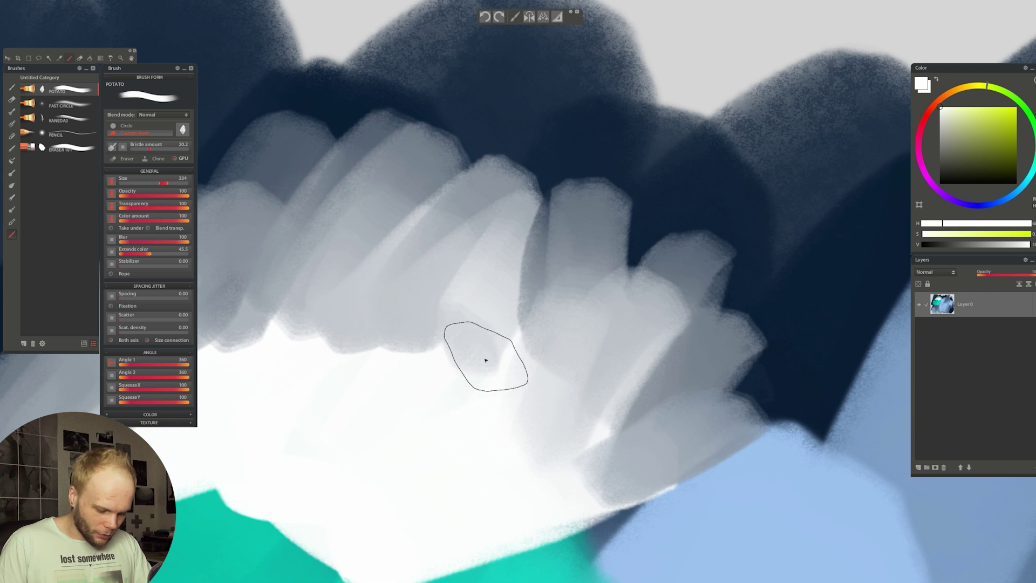
# Layer a second row of lighter grey strokes lower down, blending the grey fan into the white mass.
pyautogui.moveTo(485, 361); pyautogui.dragTo(469, 410)
pyautogui.moveTo(541, 244); pyautogui.dragTo(446, 366)
pyautogui.moveTo(356, 289); pyautogui.dragTo(332, 385)
pyautogui.moveTo(267, 283)
pyautogui.mouseDown()
pyautogui.moveTo(243, 326)
pyautogui.moveTo(246, 394)
pyautogui.mouseUp()
pyautogui.moveTo(374, 335); pyautogui.dragTo(622, 298)
pyautogui.moveTo(384, 365)
pyautogui.mouseDown()
pyautogui.moveTo(410, 306)
pyautogui.moveTo(636, 192)
pyautogui.moveTo(629, 414)
pyautogui.moveTo(799, 378)
pyautogui.mouseUp()
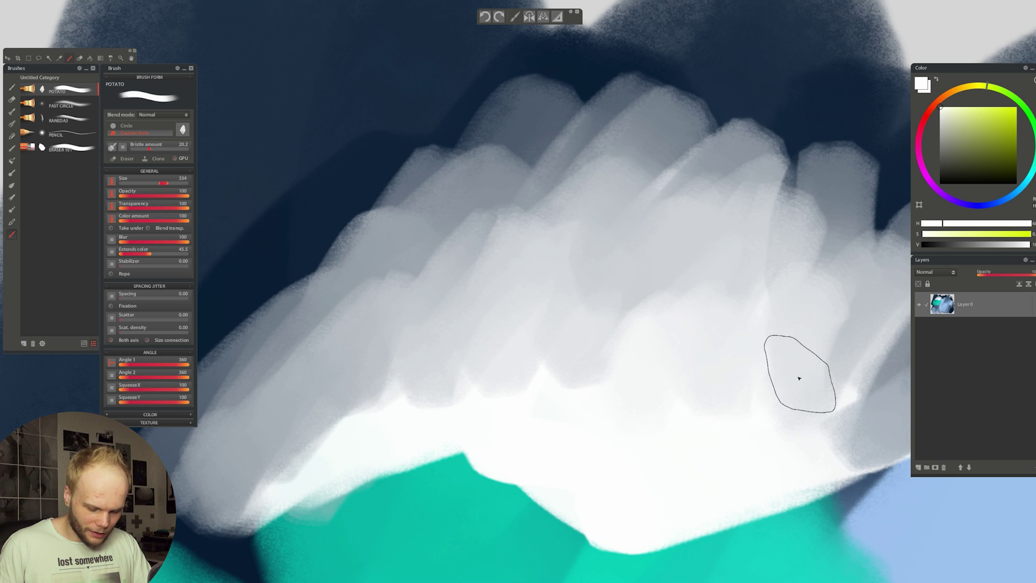
pyautogui.moveTo(746, 421); pyautogui.dragTo(582, 411)
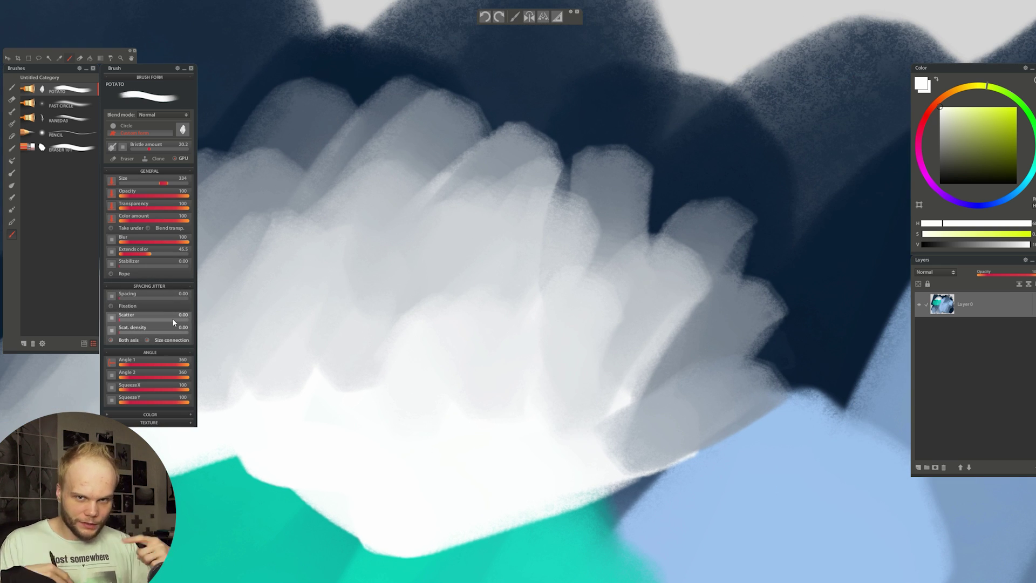
# Raise the brush size to 1004 and try large strokes over the grey fan, undoing them.
pyautogui.moveTo(162, 183); pyautogui.dragTo(196, 188)
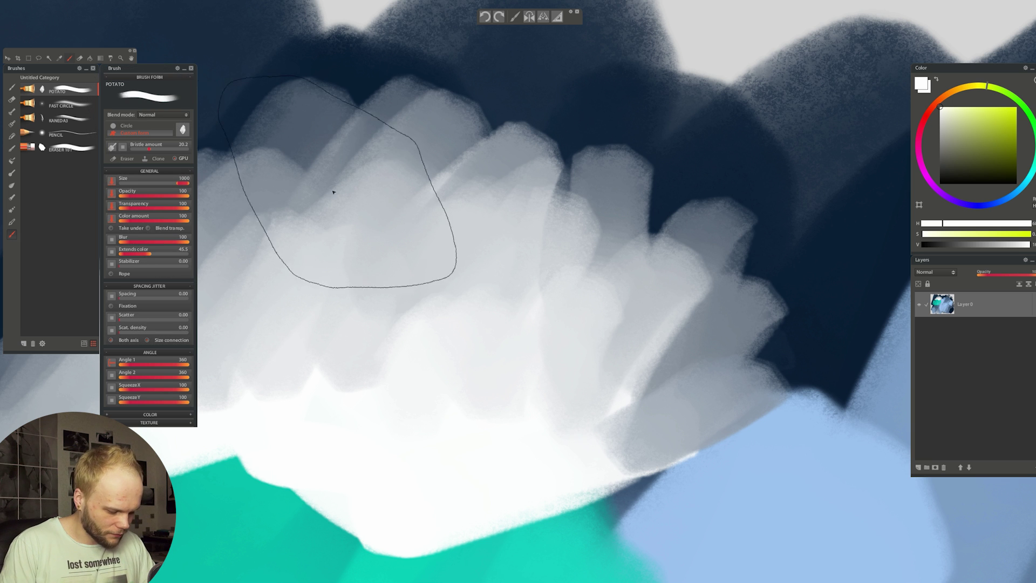
pyautogui.moveTo(565, 176)
pyautogui.mouseDown()
pyautogui.moveTo(645, 273)
pyautogui.moveTo(513, 439)
pyautogui.mouseUp()
pyautogui.hotkey('ctrl', 'z')
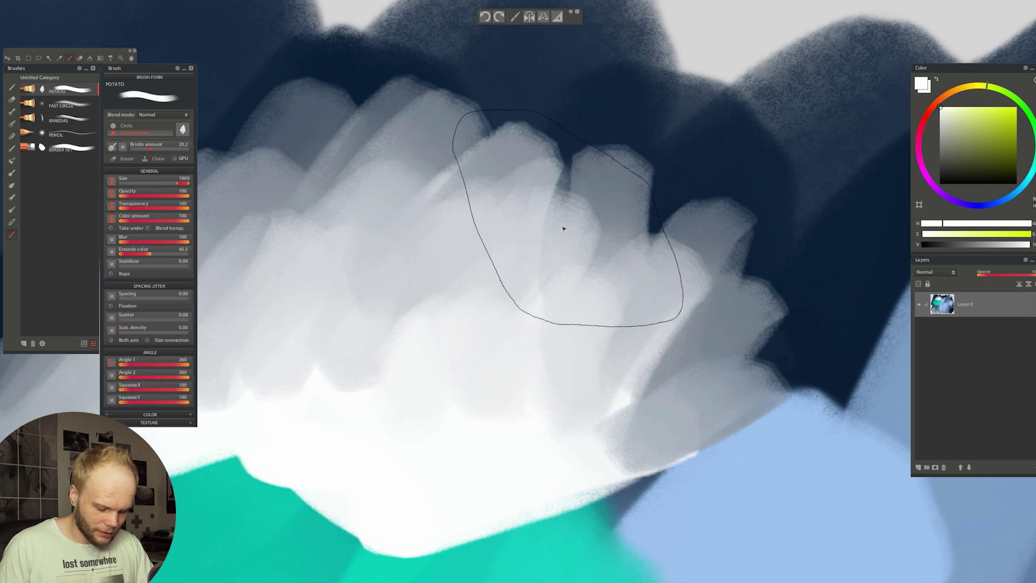
pyautogui.moveTo(549, 185)
pyautogui.mouseDown()
pyautogui.moveTo(675, 120)
pyautogui.moveTo(624, 338)
pyautogui.moveTo(816, 301)
pyautogui.moveTo(613, 280)
pyautogui.mouseUp()
pyautogui.hotkey('ctrl', 'z')
# Try sweeping white strokes across the whole canvas with the brush size at 932, undoing them.
pyautogui.moveTo(540, 345); pyautogui.dragTo(495, 416)
pyautogui.moveTo(577, 369)
pyautogui.mouseDown()
pyautogui.moveTo(549, 258)
pyautogui.moveTo(587, 274)
pyautogui.moveTo(555, 296)
pyautogui.moveTo(677, 331)
pyautogui.moveTo(775, 322)
pyautogui.mouseUp()
pyautogui.scroll(-3, 588, 275)
pyautogui.hotkey('ctrl', 'z')
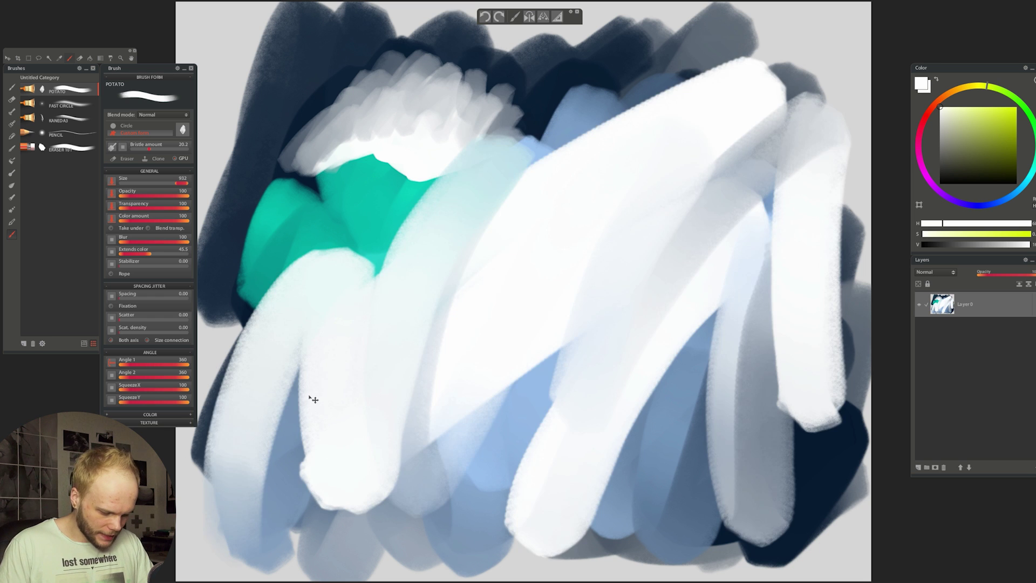
pyautogui.hotkey('ctrl', 'z')
pyautogui.moveTo(263, 493); pyautogui.dragTo(745, 304)
pyautogui.hotkey('ctrl', 'z')
# Paint broad blended white and muted teal-blue strokes over the lower left, centre and right of the canvas.
pyautogui.moveTo(212, 509)
pyautogui.mouseDown()
pyautogui.moveTo(522, 363)
pyautogui.moveTo(789, 261)
pyautogui.moveTo(284, 531)
pyautogui.moveTo(252, 522)
pyautogui.mouseUp()
pyautogui.moveTo(366, 403)
pyautogui.mouseDown()
pyautogui.moveTo(793, 144)
pyautogui.moveTo(637, 271)
pyautogui.mouseUp()
pyautogui.moveTo(501, 495)
pyautogui.mouseDown()
pyautogui.moveTo(566, 461)
pyautogui.moveTo(651, 376)
pyautogui.moveTo(796, 305)
pyautogui.moveTo(866, 251)
pyautogui.moveTo(828, 212)
pyautogui.moveTo(820, 158)
pyautogui.mouseUp()
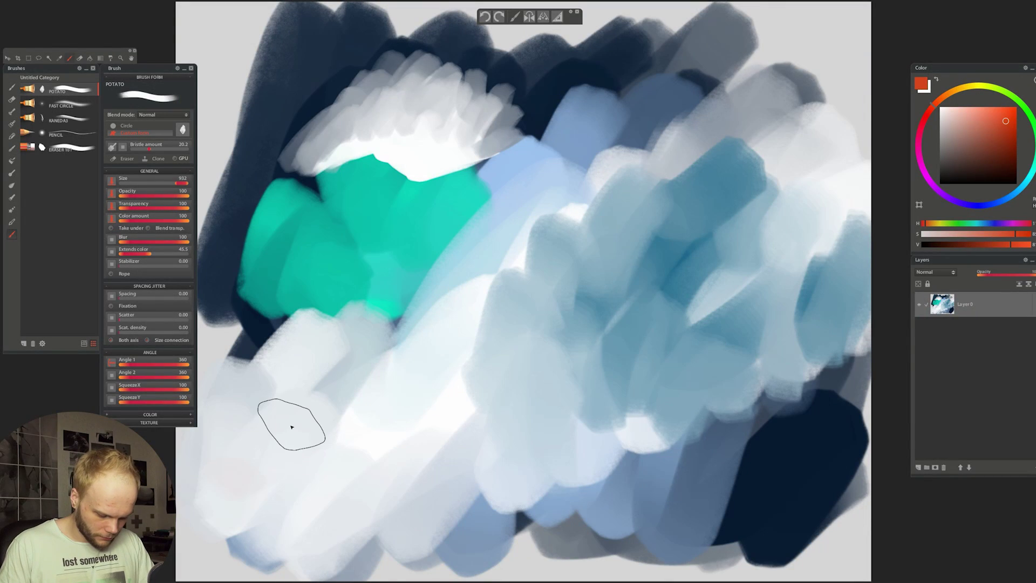
# Set the paint colour to orange-red and try long diagonal strokes from the lower left to the muted blue area, including a straight-line segment.
pyautogui.moveTo(291, 427); pyautogui.dragTo(243, 467)
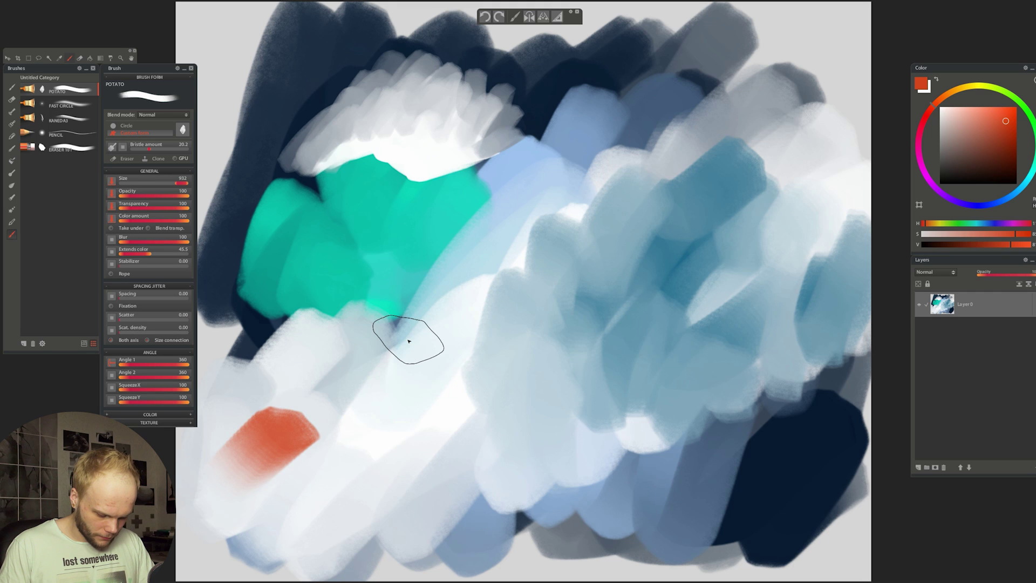
pyautogui.moveTo(409, 341); pyautogui.dragTo(237, 464)
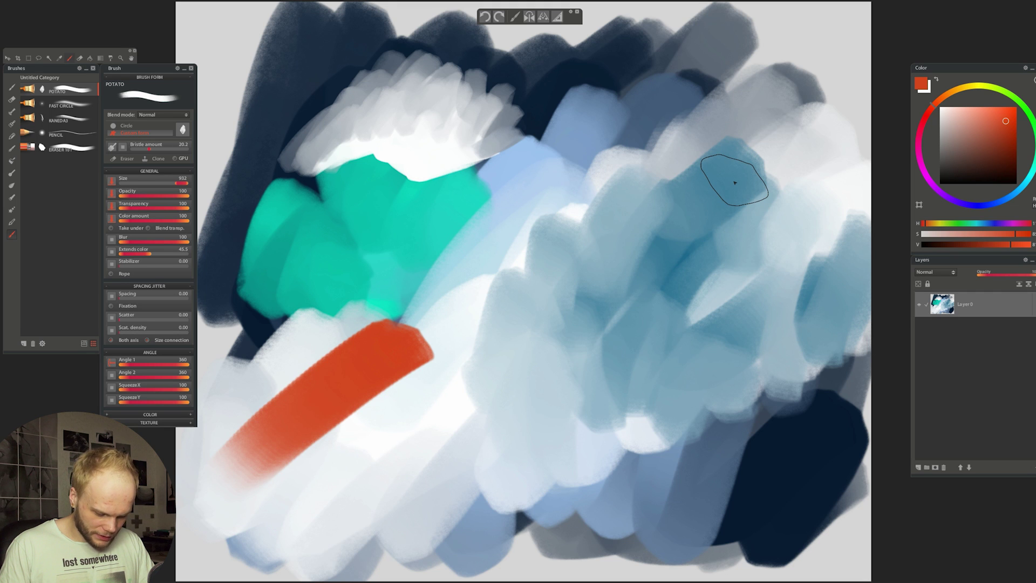
pyautogui.keyDown('shift'); pyautogui.click(735, 183); pyautogui.keyUp('shift')
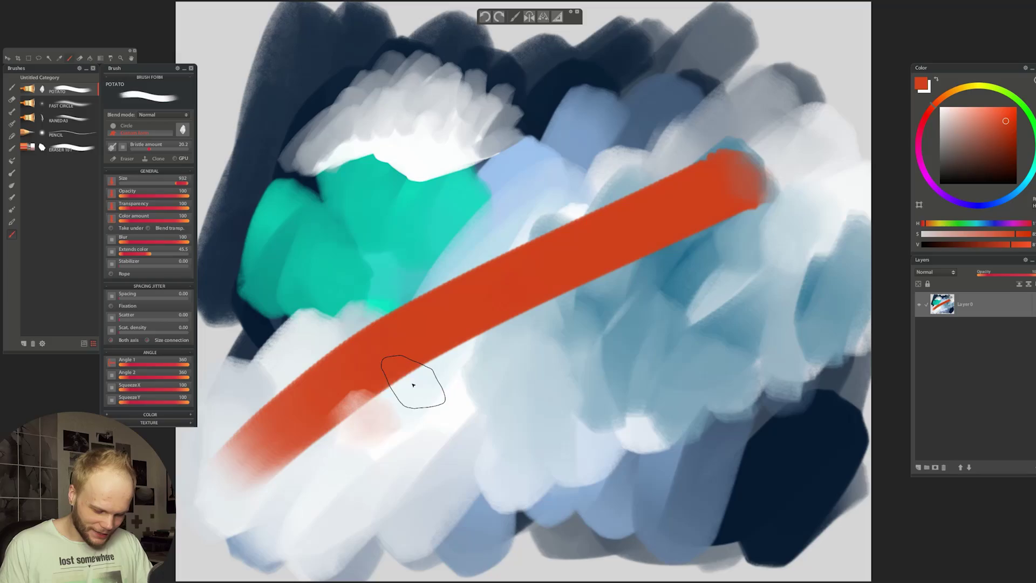
pyautogui.moveTo(412, 381); pyautogui.dragTo(672, 262)
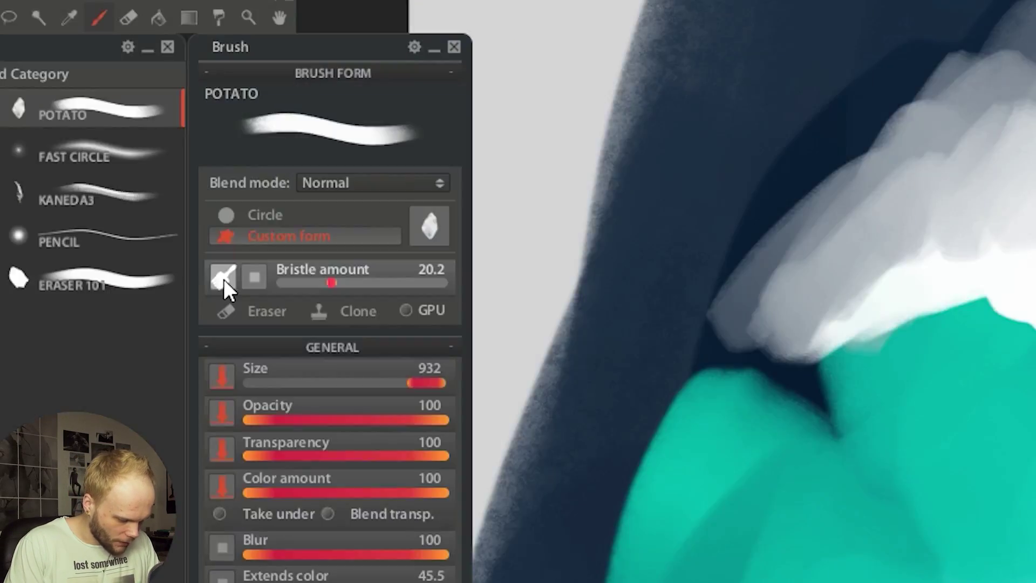
# Turn on bristles with an amount of 20.2 and try long diagonal orange-red strokes from lower left to upper right, undoing them.
pyautogui.click(112, 148)
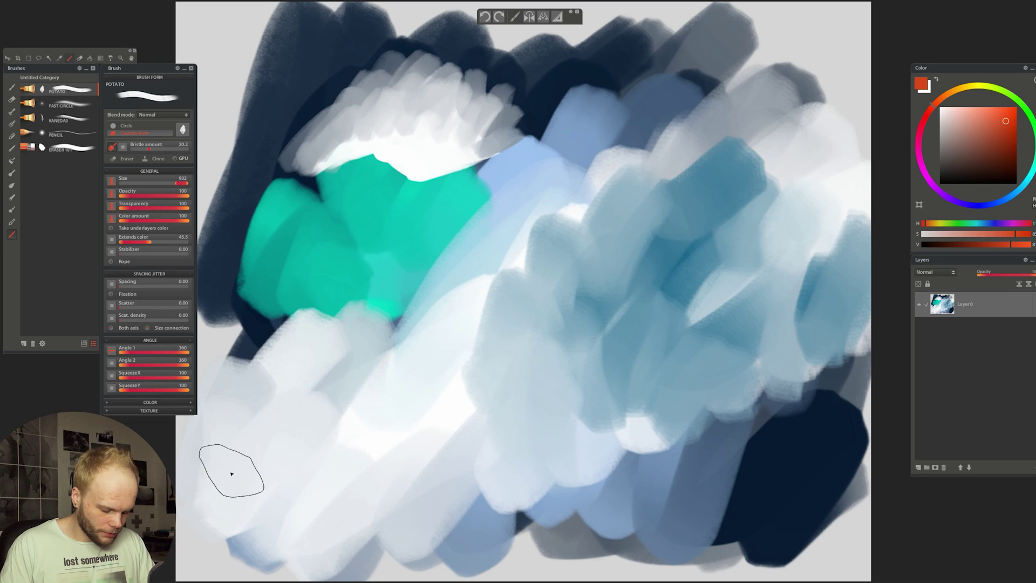
pyautogui.moveTo(283, 431); pyautogui.dragTo(310, 409)
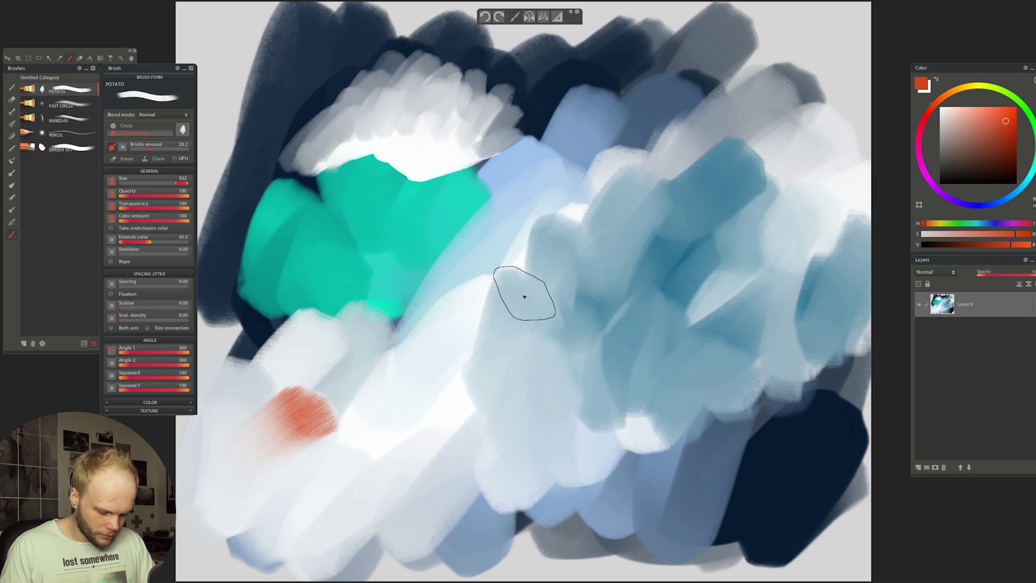
pyautogui.moveTo(524, 296); pyautogui.dragTo(529, 294)
pyautogui.moveTo(631, 248)
pyautogui.mouseDown()
pyautogui.moveTo(690, 210)
pyautogui.moveTo(710, 229)
pyautogui.mouseUp()
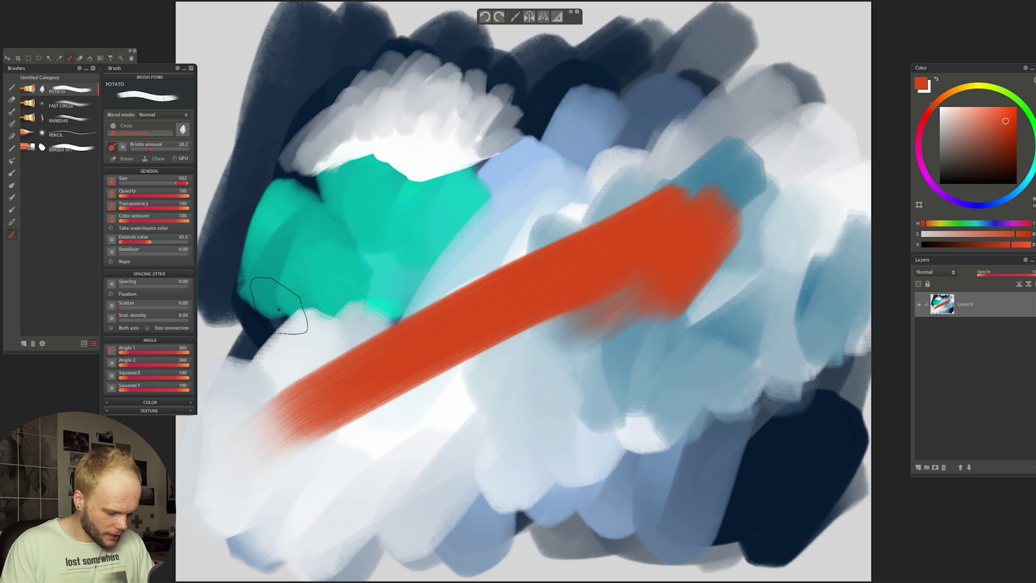
pyautogui.hotkey('ctrl', 'z')
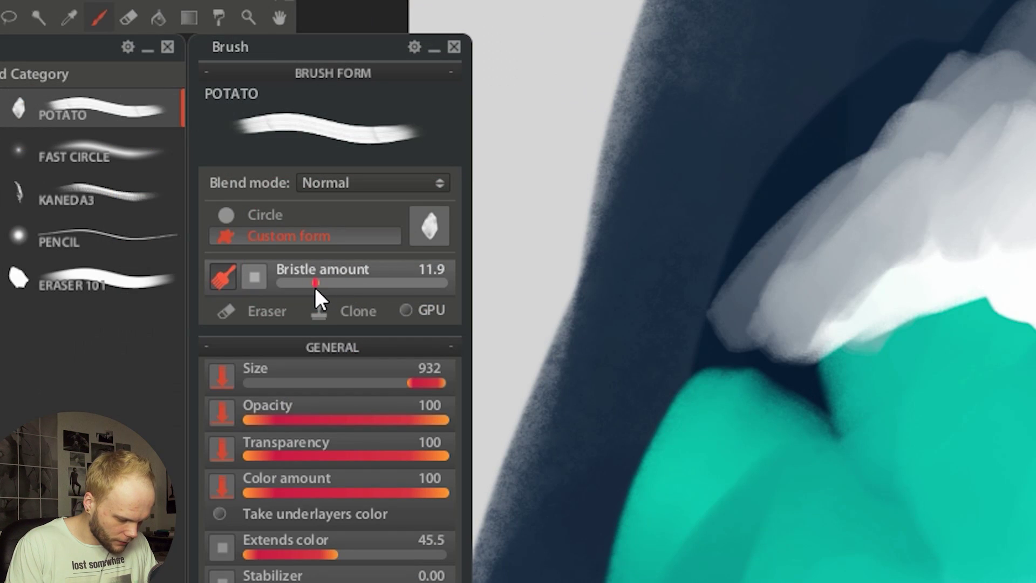
# Lower the bristle amount to 2.99 and try orange-red strokes across the green, white and teal-blue areas, undoing them.
pyautogui.moveTo(315, 285); pyautogui.dragTo(289, 286)
pyautogui.moveTo(386, 199)
pyautogui.mouseDown()
pyautogui.moveTo(330, 367)
pyautogui.moveTo(384, 360)
pyautogui.mouseUp()
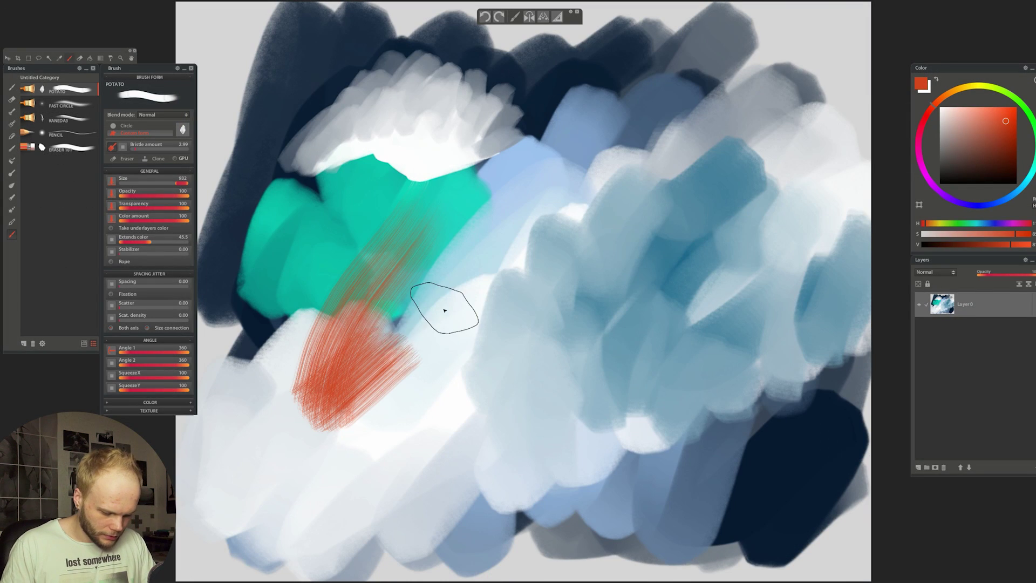
pyautogui.moveTo(444, 311)
pyautogui.mouseDown()
pyautogui.moveTo(669, 189)
pyautogui.moveTo(508, 338)
pyautogui.moveTo(457, 443)
pyautogui.moveTo(555, 315)
pyautogui.moveTo(700, 199)
pyautogui.mouseUp()
pyautogui.moveTo(642, 346); pyautogui.dragTo(745, 210)
pyautogui.hotkey('ctrl', 'z')
pyautogui.hotkey('ctrl', 'z')
# Raise the bristle amount to 12.9 and try thick diagonal strokes through the canvas centre, undoing them.
pyautogui.moveTo(133, 148); pyautogui.dragTo(142, 148)
pyautogui.moveTo(434, 259); pyautogui.dragTo(564, 216)
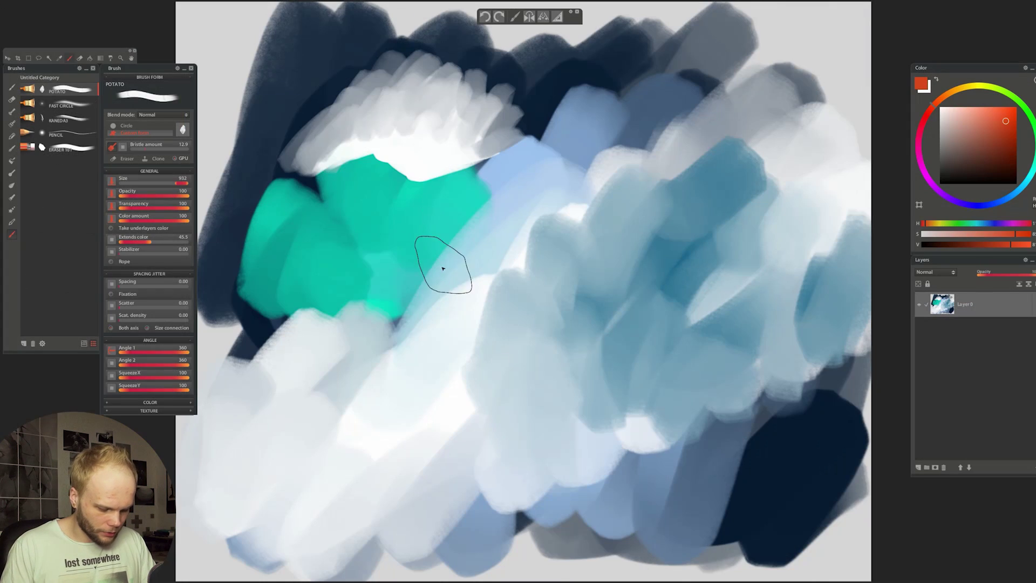
pyautogui.moveTo(356, 387)
pyautogui.mouseDown()
pyautogui.moveTo(479, 286)
pyautogui.moveTo(578, 228)
pyautogui.mouseUp()
pyautogui.moveTo(520, 327)
pyautogui.mouseDown()
pyautogui.moveTo(438, 473)
pyautogui.moveTo(571, 337)
pyautogui.mouseUp()
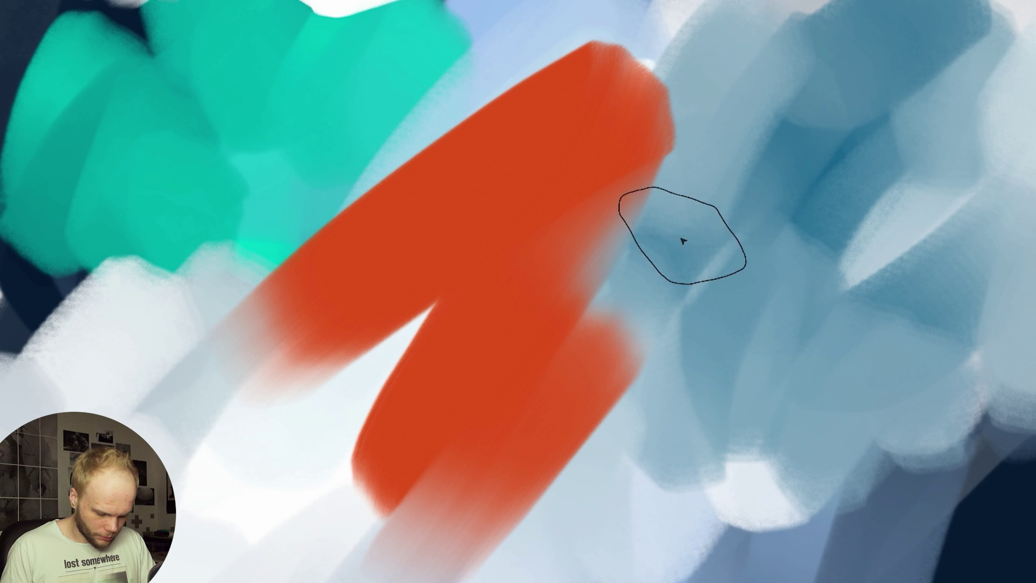
pyautogui.hotkey('ctrl', 'z')
pyautogui.hotkey('ctrl', 'z')
pyautogui.hotkey('ctrl', 'z')
# Lower the bristle amount to about 2.7 and try a vertical stroke over the green area and a diagonal one, undoing both.
pyautogui.moveTo(182, 50); pyautogui.dragTo(162, 496)
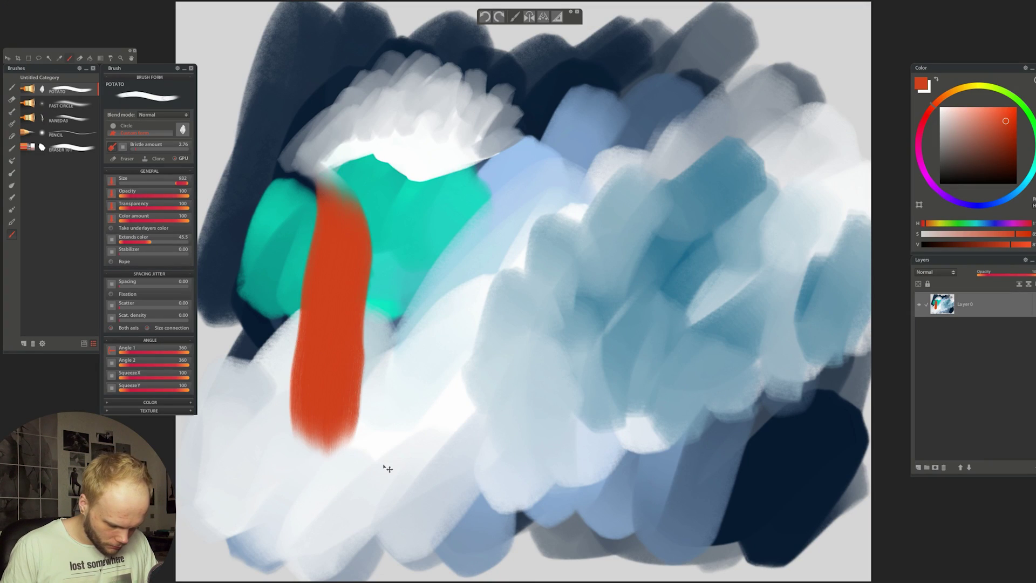
pyautogui.hotkey('ctrl', 'z')
pyautogui.moveTo(399, 335)
pyautogui.mouseDown()
pyautogui.moveTo(527, 203)
pyautogui.moveTo(555, 231)
pyautogui.mouseUp()
pyautogui.hotkey('ctrl', 'z')
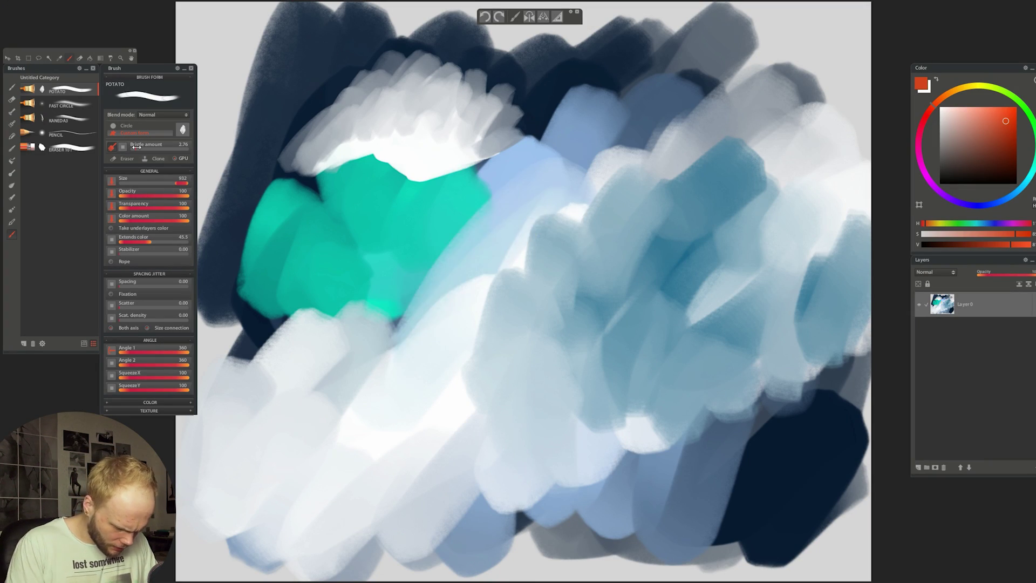
# Reduce the bristle amount to 0.17 and try long fine-haired strokes down the canvas centre, undoing them.
pyautogui.moveTo(380, 208); pyautogui.dragTo(343, 422)
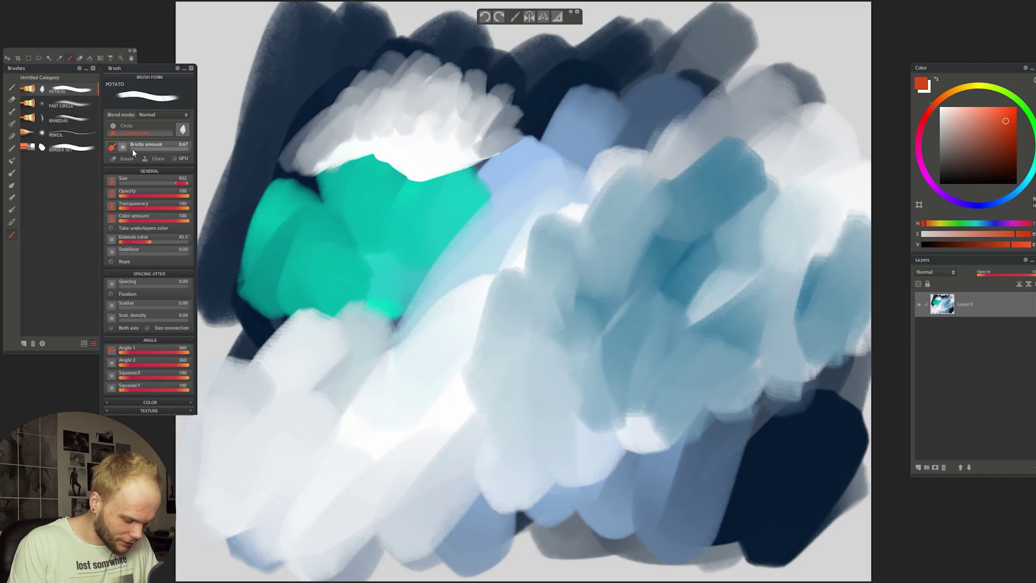
pyautogui.click(130, 149)
pyautogui.moveTo(312, 383)
pyautogui.mouseDown()
pyautogui.moveTo(393, 323)
pyautogui.moveTo(477, 313)
pyautogui.moveTo(378, 488)
pyautogui.mouseUp()
pyautogui.moveTo(604, 211)
pyautogui.mouseDown()
pyautogui.moveTo(561, 254)
pyautogui.moveTo(448, 532)
pyautogui.mouseUp()
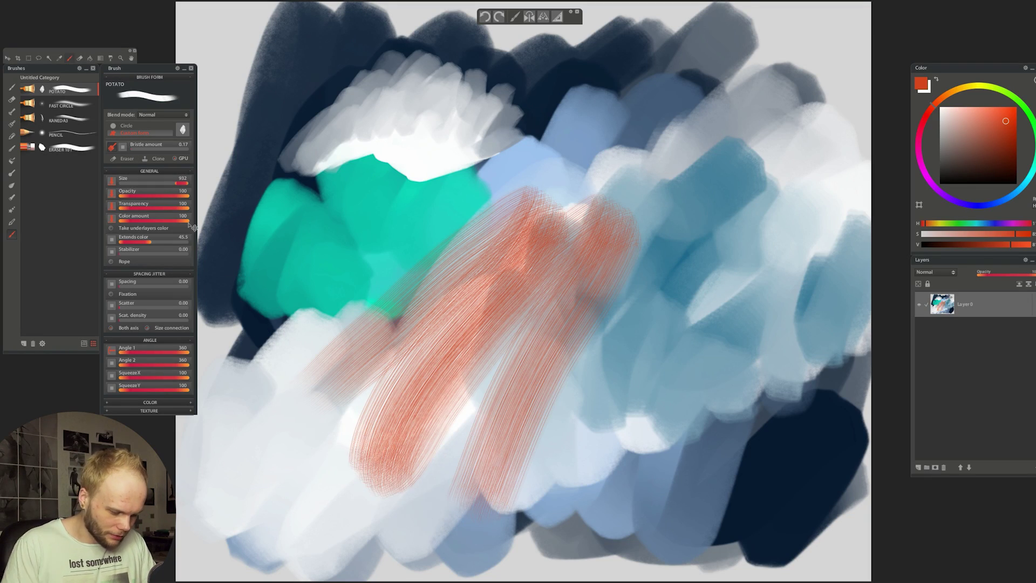
pyautogui.hotkey('ctrl', 'z')
pyautogui.hotkey('ctrl', 'z')
pyautogui.hotkey('ctrl', 'z')
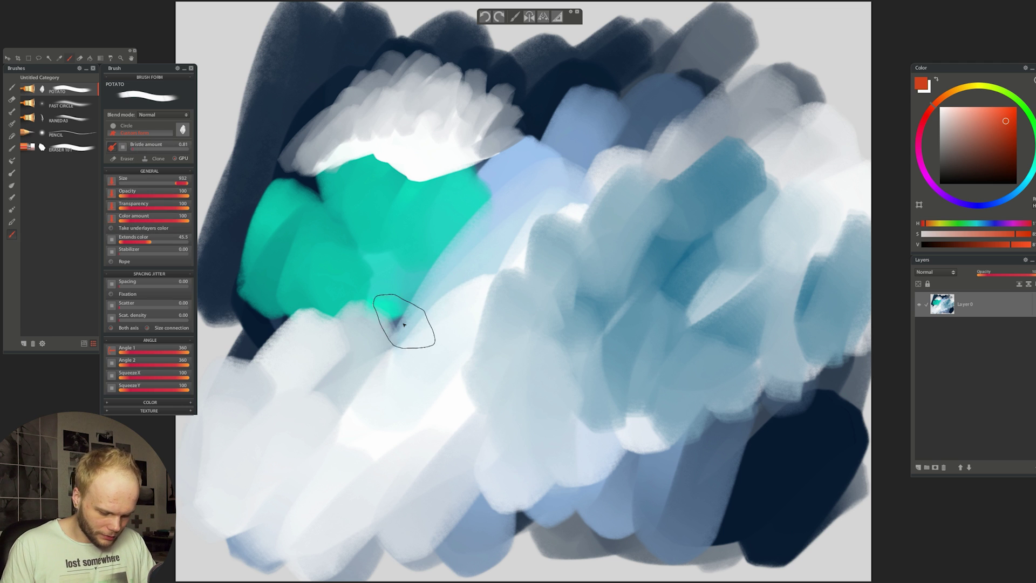
# Try two diagonal orange-red strokes beside the green area with a bristle amount of 3.50, undoing them.
pyautogui.moveTo(420, 283); pyautogui.dragTo(345, 431)
pyautogui.moveTo(534, 207); pyautogui.dragTo(453, 432)
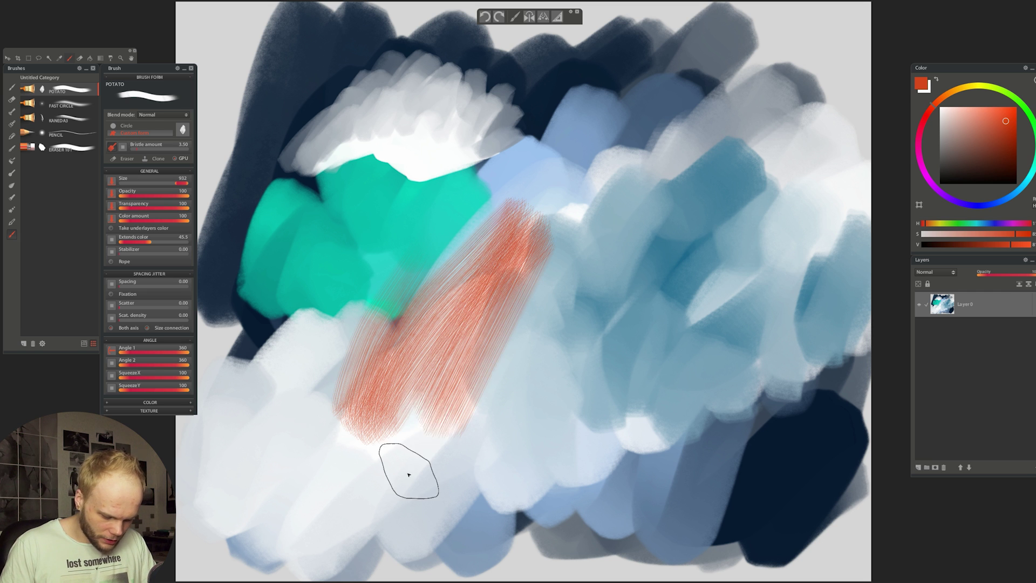
pyautogui.hotkey('ctrl', 'z')
pyautogui.hotkey('ctrl', 'z')
# Set the bristle amount to 15.5 and try three parallel diagonal strokes from the green area to the centre, undoing them.
pyautogui.click(146, 148)
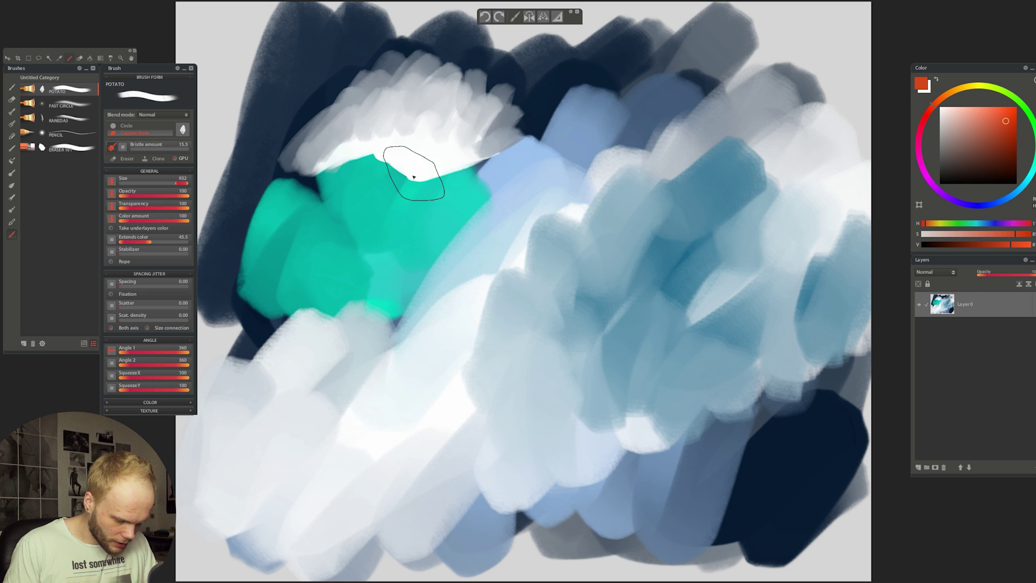
pyautogui.moveTo(418, 178); pyautogui.dragTo(323, 383)
pyautogui.moveTo(464, 205); pyautogui.dragTo(372, 464)
pyautogui.moveTo(583, 210); pyautogui.dragTo(475, 416)
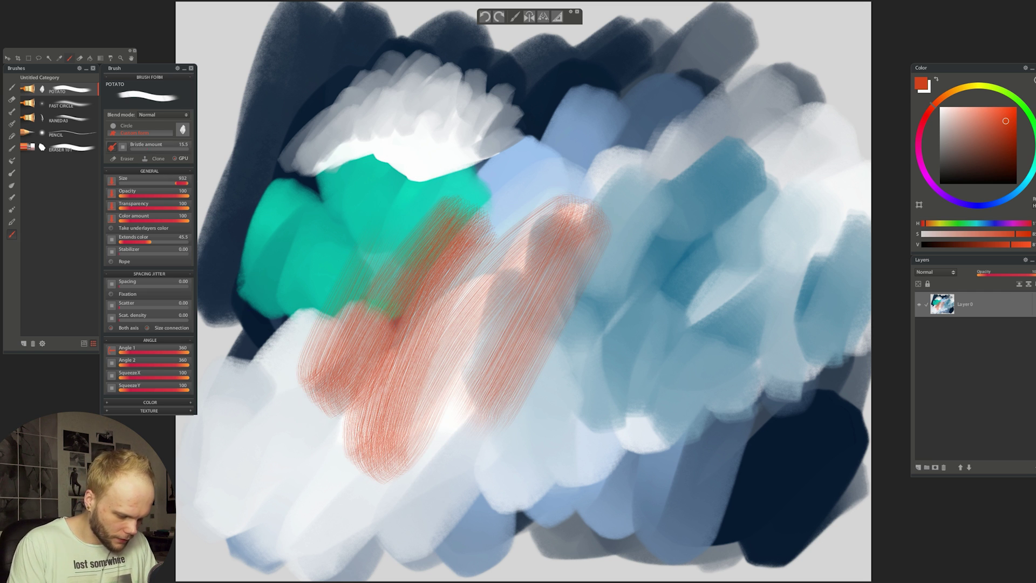
pyautogui.hotkey('ctrl', 'z')
pyautogui.hotkey('ctrl', 'z')
pyautogui.hotkey('ctrl', 'z')
# Raise the bristle amount to 75.3 and try long orange-red strokes down from the green area, undoing them.
pyautogui.moveTo(153, 148); pyautogui.dragTo(161, 144)
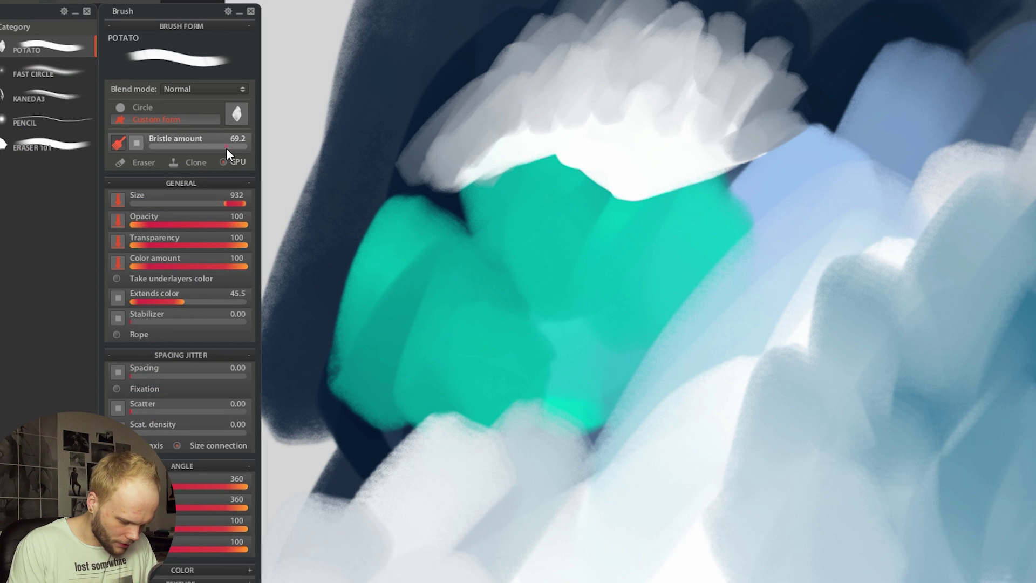
pyautogui.moveTo(227, 149); pyautogui.dragTo(230, 147)
pyautogui.moveTo(696, 215)
pyautogui.mouseDown()
pyautogui.moveTo(671, 335)
pyautogui.moveTo(567, 561)
pyautogui.moveTo(582, 582)
pyautogui.mouseUp()
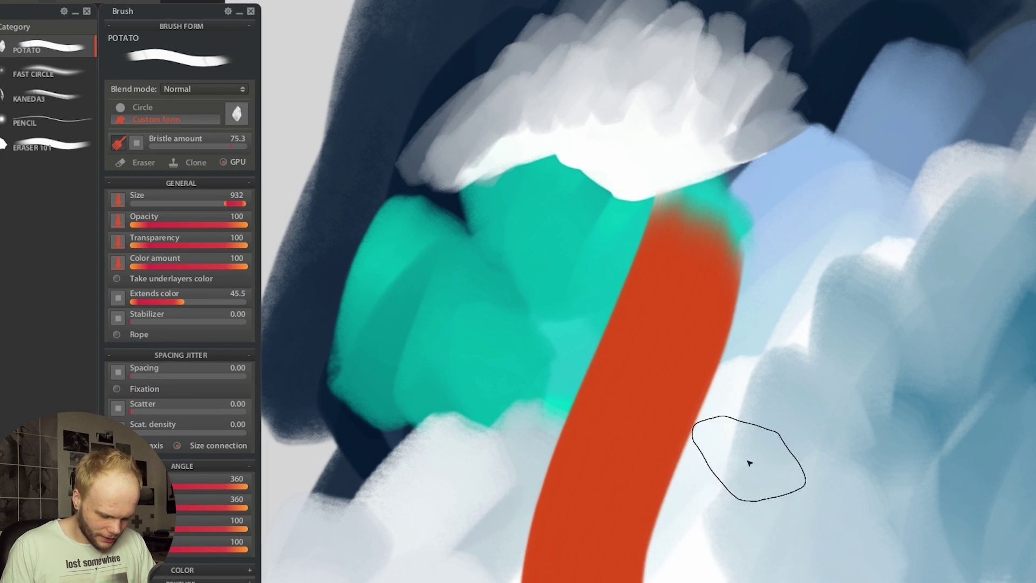
pyautogui.hotkey('ctrl', 'z')
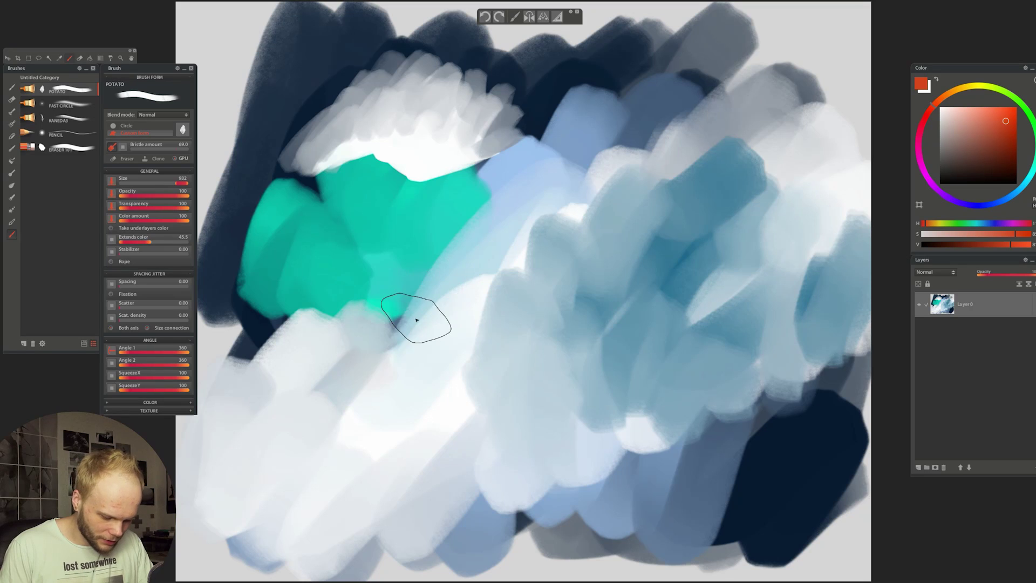
pyautogui.moveTo(415, 320); pyautogui.dragTo(469, 330)
pyautogui.hotkey('ctrl', 'z')
# Lower the bristle amount to 7.92 and try strokes over the white area below the green shape, undoing them.
pyautogui.click(150, 154)
pyautogui.click(143, 149)
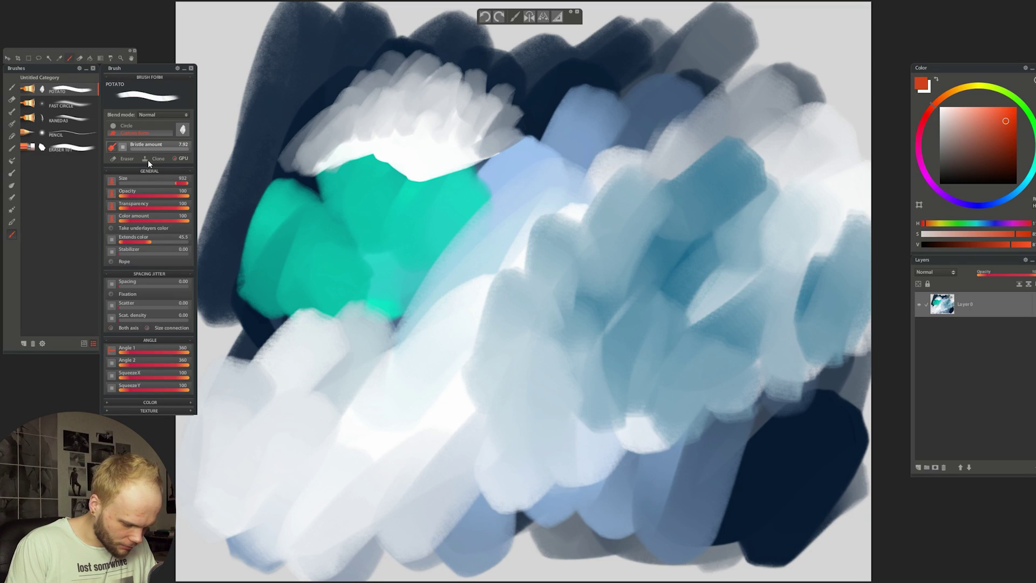
pyautogui.moveTo(390, 278); pyautogui.dragTo(372, 359)
pyautogui.moveTo(420, 398)
pyautogui.mouseDown()
pyautogui.moveTo(496, 246)
pyautogui.moveTo(536, 225)
pyautogui.mouseUp()
pyautogui.hotkey('ctrl', 'z')
pyautogui.hotkey('ctrl', 'z')
# Set the bristle amount to 2.60 and try overlapping strokes at the centre, inspecting the hair texture up close before undoing.
pyautogui.click(143, 149)
pyautogui.moveTo(421, 310)
pyautogui.mouseDown()
pyautogui.moveTo(548, 193)
pyautogui.moveTo(475, 389)
pyautogui.mouseUp()
pyautogui.moveTo(499, 318); pyautogui.dragTo(555, 327)
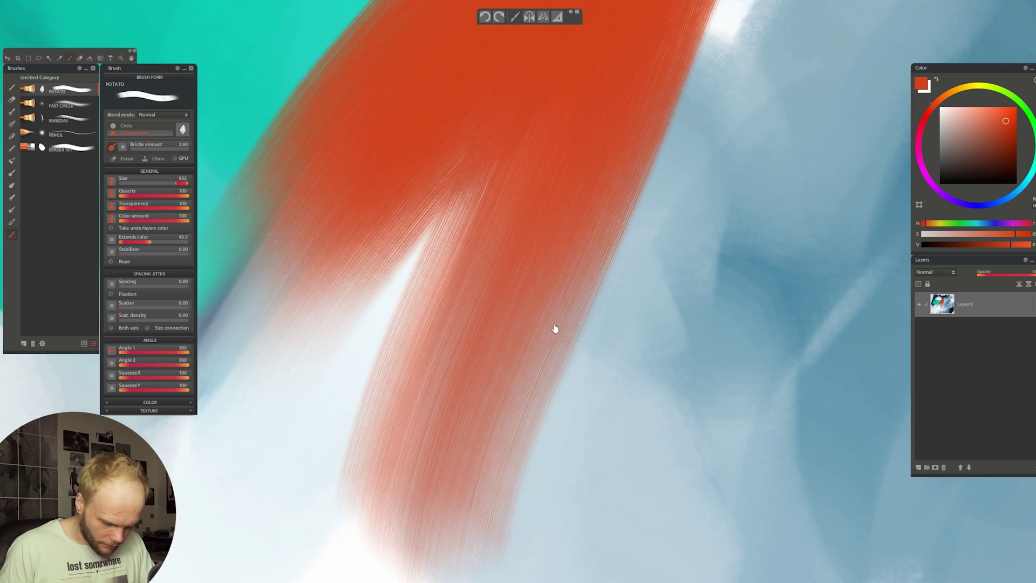
pyautogui.scroll(-5, 554, 328)
pyautogui.hotkey('ctrl', 'z')
# Try broad back-and-forth orange-red strokes between the green and teal-blue areas in close-up, undoing them.
pyautogui.moveTo(604, 154); pyautogui.dragTo(356, 294)
pyautogui.moveTo(217, 517)
pyautogui.mouseDown()
pyautogui.moveTo(638, 193)
pyautogui.moveTo(796, 128)
pyautogui.moveTo(556, 392)
pyautogui.moveTo(592, 399)
pyautogui.moveTo(797, 285)
pyautogui.moveTo(742, 541)
pyautogui.moveTo(849, 291)
pyautogui.mouseUp()
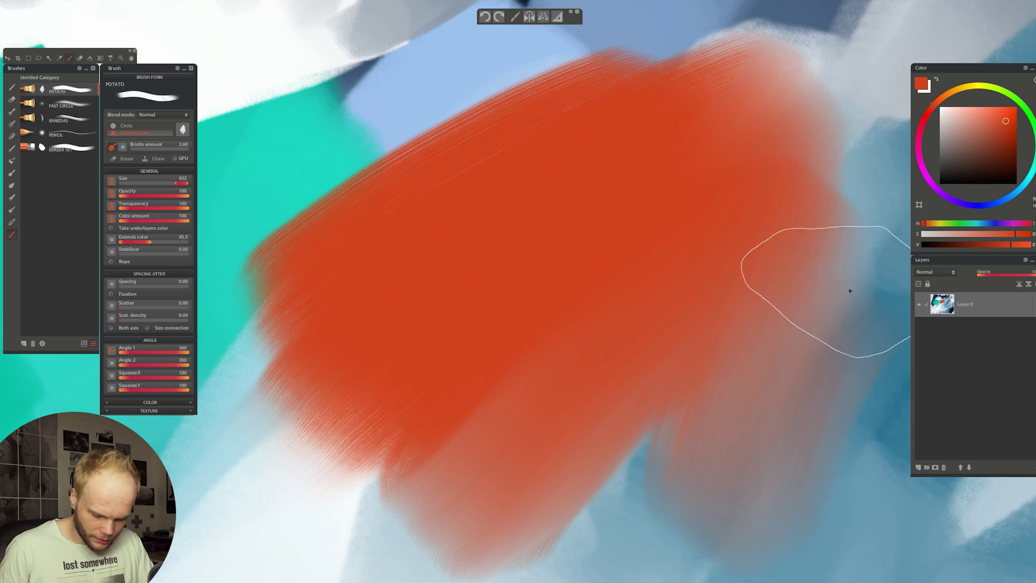
pyautogui.scroll(-5, 850, 291)
pyautogui.hotkey('ctrl', 'z')
# Lower the bristle amount to 0.97 and try a row of short, steep strokes across the centre, undoing them.
pyautogui.moveTo(423, 363)
pyautogui.mouseDown()
pyautogui.moveTo(517, 273)
pyautogui.moveTo(606, 241)
pyautogui.moveTo(641, 348)
pyautogui.mouseUp()
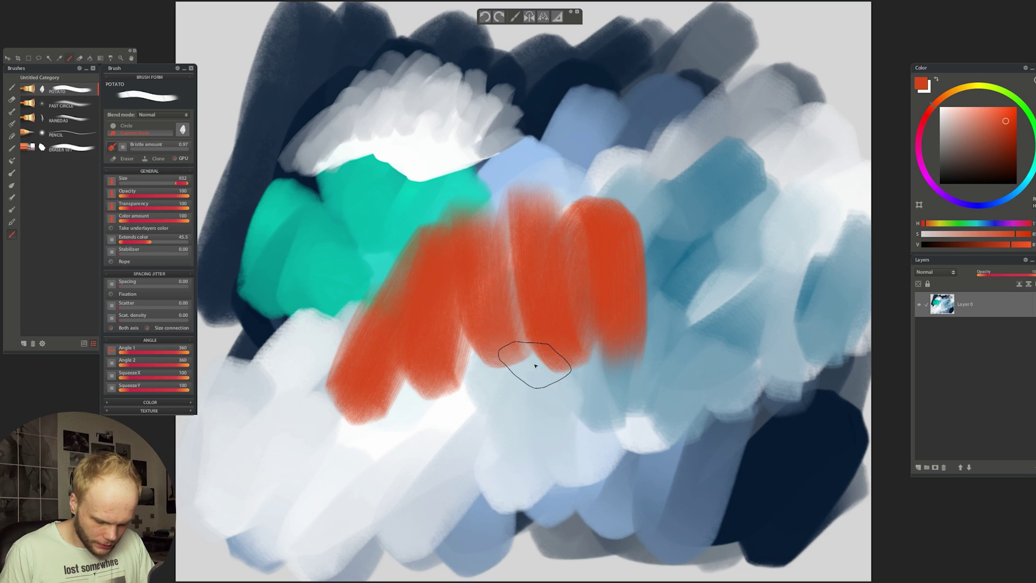
pyautogui.moveTo(567, 352); pyautogui.dragTo(569, 312)
pyautogui.hotkey('ctrl', 'z')
# Try one long diagonal bristle stroke across the centre and inspect its fine hairs up close before undoing it.
pyautogui.moveTo(367, 365); pyautogui.dragTo(679, 148)
pyautogui.moveTo(465, 289); pyautogui.dragTo(504, 283)
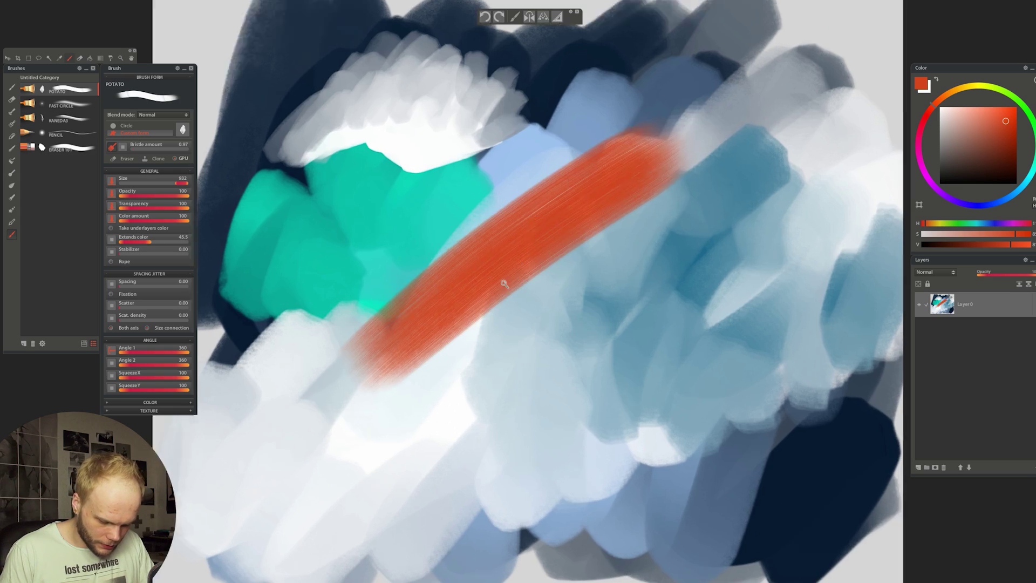
pyautogui.scroll(4, 503, 284)
pyautogui.moveTo(540, 350); pyautogui.dragTo(761, 159)
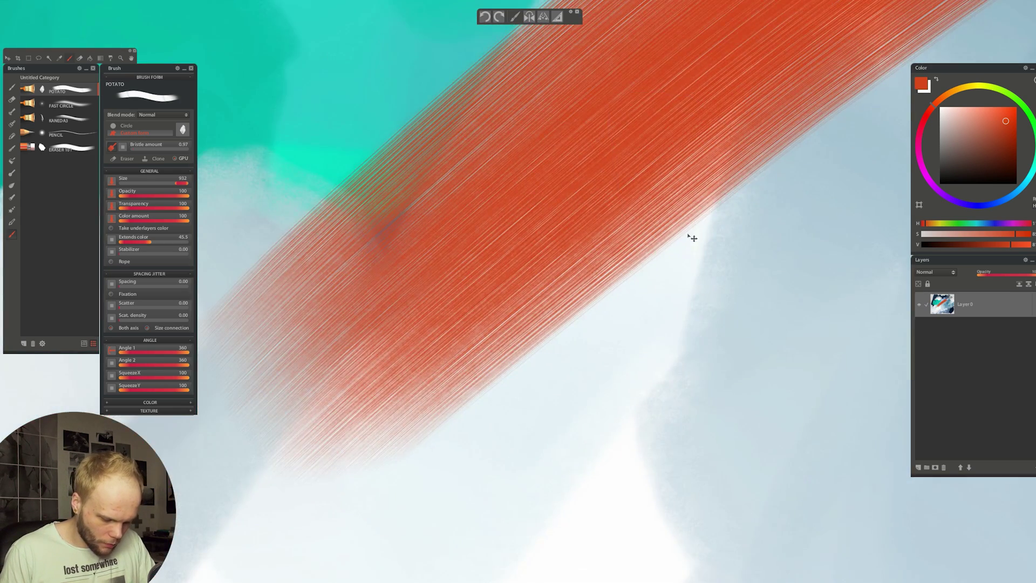
pyautogui.hotkey('ctrl', '0')
pyautogui.hotkey('ctrl', 'z')
# Paint a broad orange-red patch below the green shape with a bristle amount of 2.47, and turn the bristles off.
pyautogui.moveTo(418, 253)
pyautogui.mouseDown()
pyautogui.moveTo(422, 175)
pyautogui.moveTo(392, 160)
pyautogui.mouseUp()
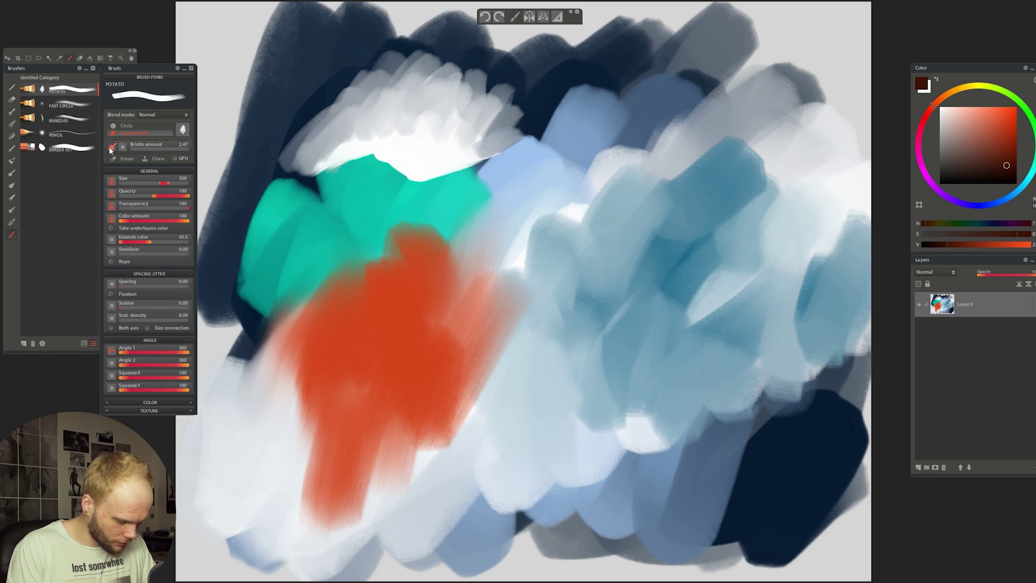
pyautogui.click(111, 146)
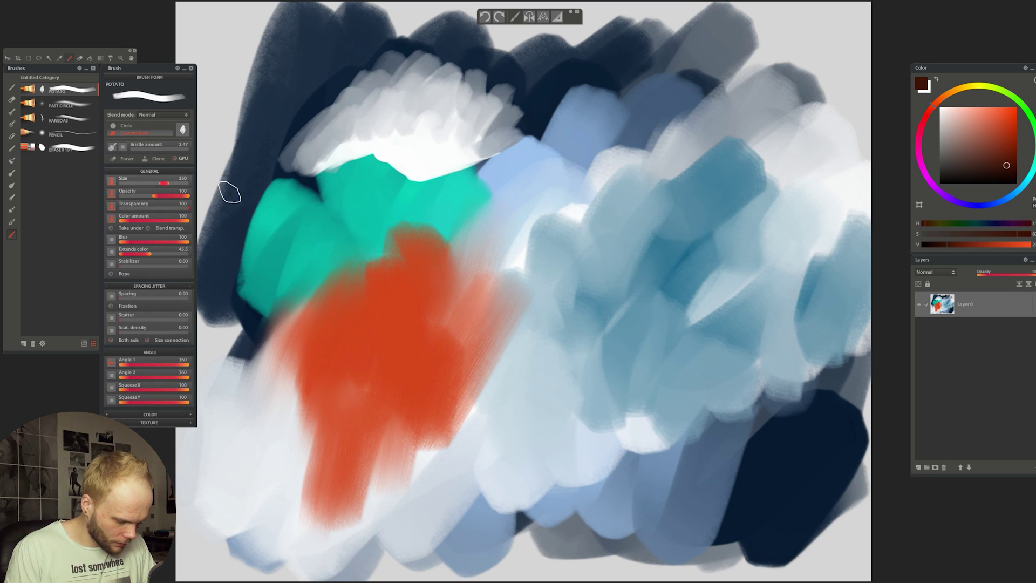
# Enlarge the brush to 774 and paint blended dark brown strokes over the centre and the teal-blue area.
pyautogui.moveTo(446, 328)
pyautogui.mouseDown()
pyautogui.moveTo(459, 365)
pyautogui.moveTo(496, 374)
pyautogui.moveTo(557, 356)
pyautogui.mouseUp()
pyautogui.hotkey('ctrl', 'z')
pyautogui.press(']')
pyautogui.moveTo(578, 224)
pyautogui.mouseDown()
pyautogui.moveTo(564, 311)
pyautogui.moveTo(575, 315)
pyautogui.mouseUp()
pyautogui.moveTo(612, 238); pyautogui.dragTo(590, 338)
pyautogui.moveTo(630, 269); pyautogui.dragTo(604, 400)
pyautogui.moveTo(511, 286); pyautogui.dragTo(499, 424)
pyautogui.moveTo(551, 431)
pyautogui.mouseDown()
pyautogui.moveTo(515, 483)
pyautogui.moveTo(762, 317)
pyautogui.mouseUp()
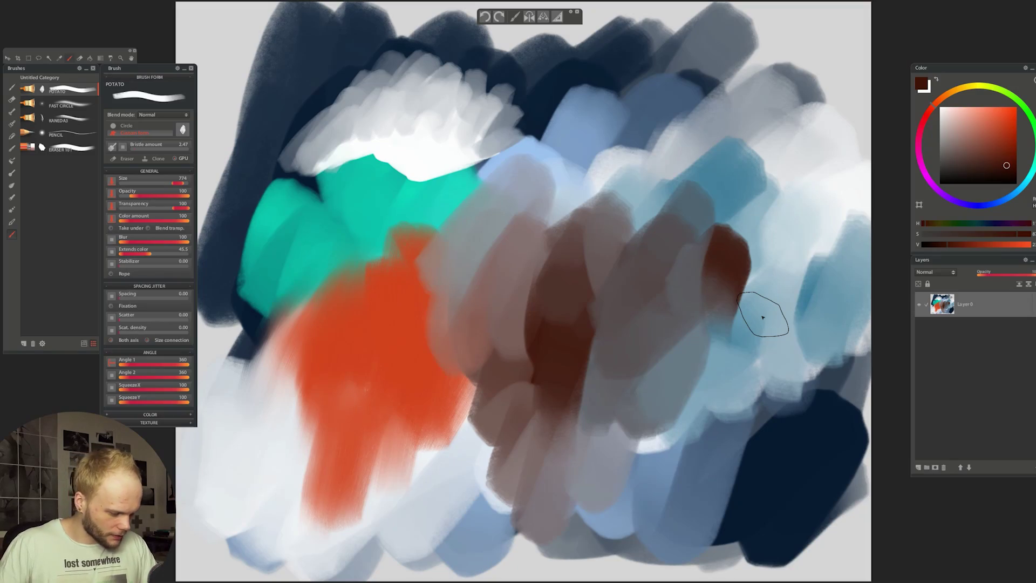
# Switch to the KANEDA3 brush and paint broad bright orange-red strokes over the brown area.
pyautogui.moveTo(513, 262); pyautogui.dragTo(556, 181)
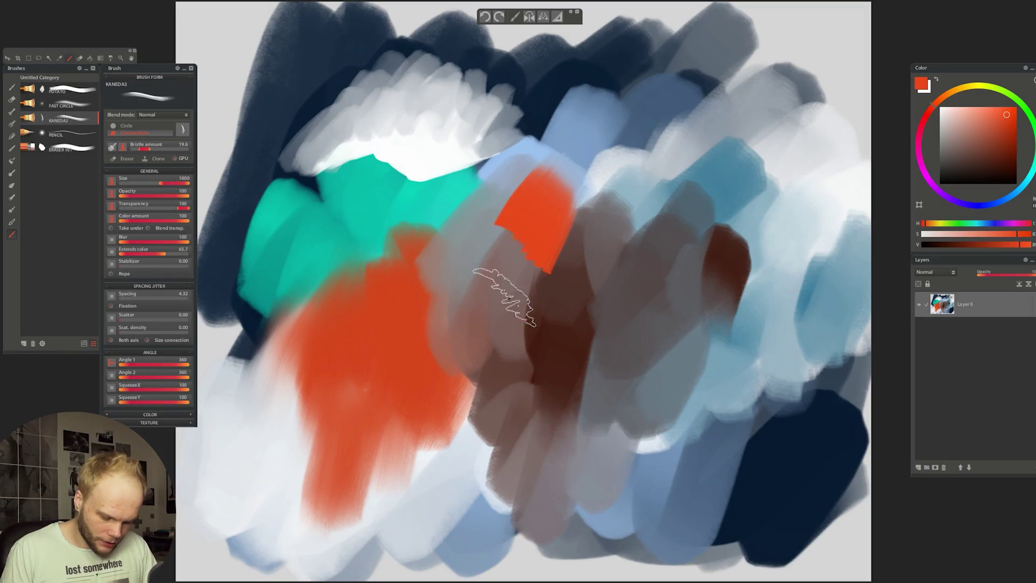
pyautogui.hotkey('ctrl', 'z')
pyautogui.moveTo(534, 310); pyautogui.dragTo(563, 256)
pyautogui.moveTo(569, 307)
pyautogui.mouseDown()
pyautogui.moveTo(630, 230)
pyautogui.moveTo(618, 312)
pyautogui.moveTo(642, 322)
pyautogui.moveTo(583, 365)
pyautogui.moveTo(607, 298)
pyautogui.moveTo(507, 422)
pyautogui.moveTo(553, 371)
pyautogui.moveTo(574, 403)
pyautogui.moveTo(647, 348)
pyautogui.mouseUp()
pyautogui.moveTo(682, 377); pyautogui.dragTo(627, 464)
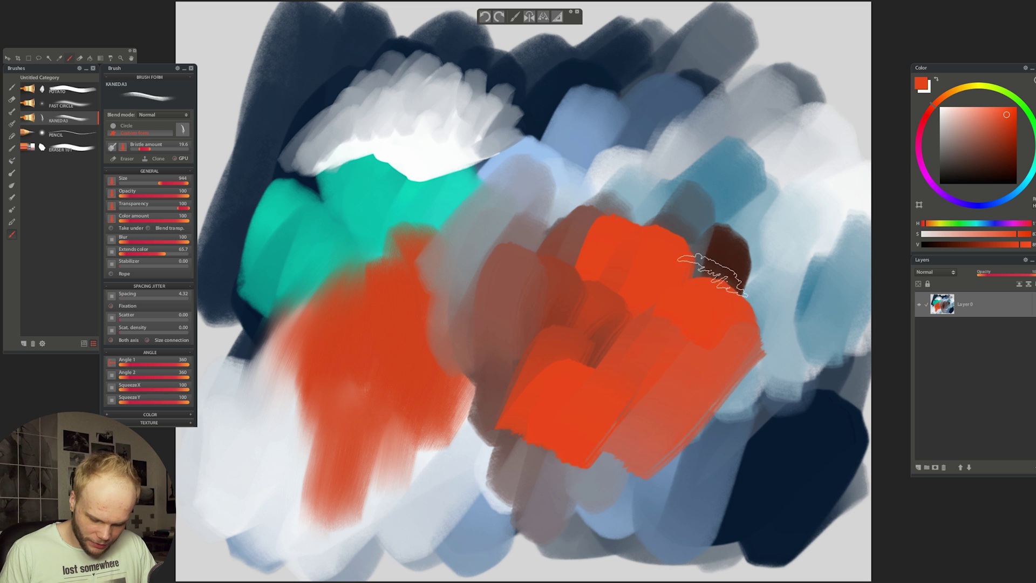
pyautogui.moveTo(664, 248); pyautogui.dragTo(582, 388)
pyautogui.moveTo(744, 270); pyautogui.dragTo(663, 448)
# Paint blended white strokes across the centre and teal-green strokes over the orange patch and the middle.
pyautogui.click(994, 146)
pyautogui.moveTo(485, 178)
pyautogui.mouseDown()
pyautogui.moveTo(431, 302)
pyautogui.moveTo(410, 388)
pyautogui.mouseUp()
pyautogui.moveTo(583, 269); pyautogui.dragTo(620, 286)
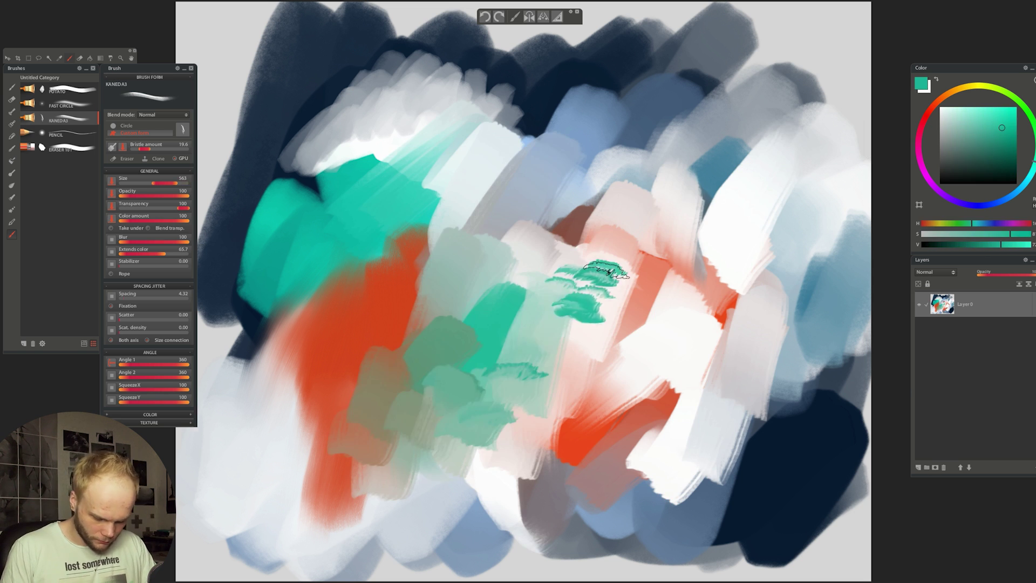
# Add small teal dabs at the centre and sweep broad green strokes across the upper canvas.
pyautogui.scroll(3, 594, 335)
pyautogui.moveTo(766, 356); pyautogui.dragTo(766, 415)
pyautogui.moveTo(475, 162); pyautogui.dragTo(361, 243)
# Set the brush spacing to 6.29 and paint blended cyan strokes over the upper green area.
pyautogui.click(127, 298)
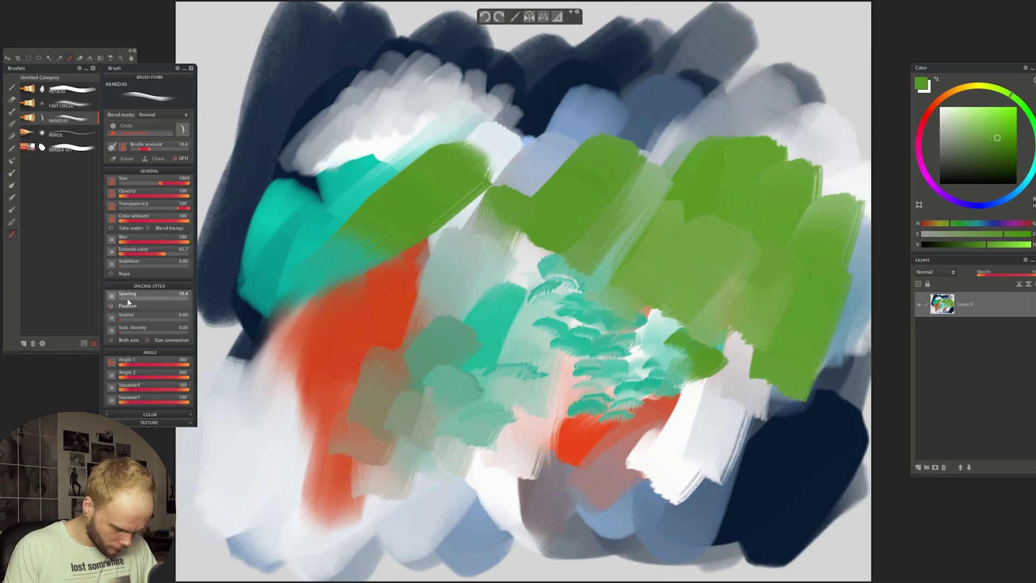
pyautogui.scroll(4, 518, 200)
pyautogui.moveTo(690, 253)
pyautogui.mouseDown()
pyautogui.moveTo(624, 462)
pyautogui.moveTo(701, 160)
pyautogui.moveTo(377, 185)
pyautogui.moveTo(238, 315)
pyautogui.moveTo(205, 504)
pyautogui.moveTo(540, 459)
pyautogui.mouseUp()
pyautogui.moveTo(804, 281)
pyautogui.mouseDown()
pyautogui.moveTo(725, 139)
pyautogui.moveTo(924, 23)
pyautogui.mouseUp()
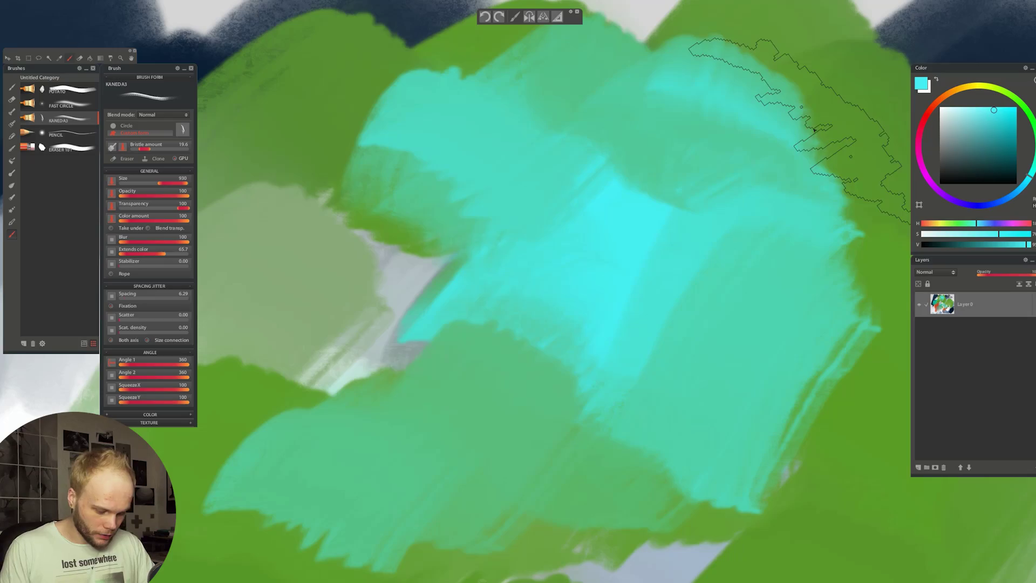
pyautogui.moveTo(305, 450)
pyautogui.mouseDown()
pyautogui.moveTo(232, 532)
pyautogui.moveTo(329, 477)
pyautogui.mouseUp()
pyautogui.moveTo(689, 435)
pyautogui.mouseDown()
pyautogui.moveTo(801, 474)
pyautogui.moveTo(809, 253)
pyautogui.mouseUp()
# Enlarge the brush to 1000 and paint wide cyan strokes over the upper right green and navy areas.
pyautogui.scroll(-2, 798, 215)
pyautogui.press(']')
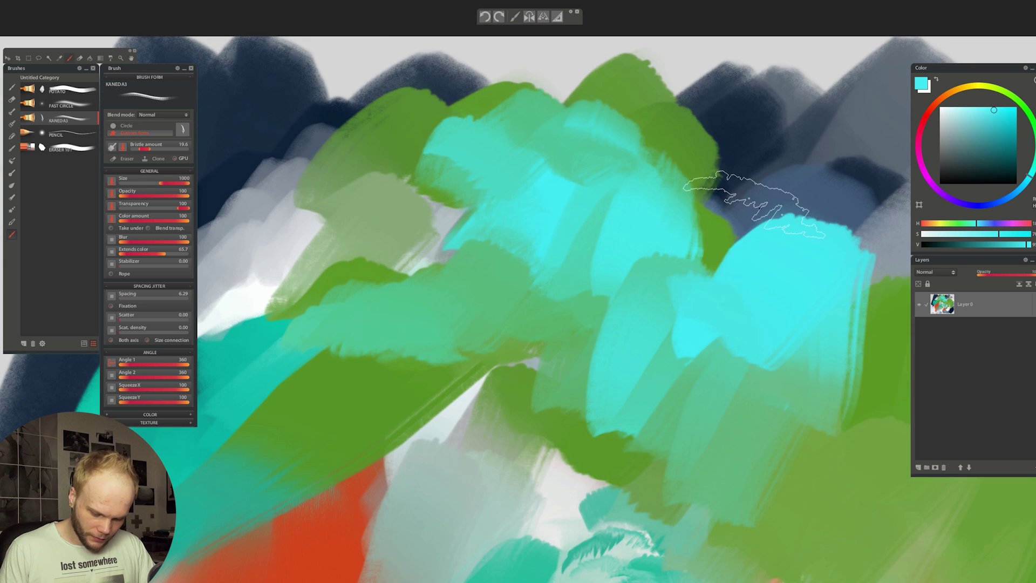
pyautogui.moveTo(685, 248); pyautogui.dragTo(720, 189)
pyautogui.moveTo(718, 122); pyautogui.dragTo(852, 286)
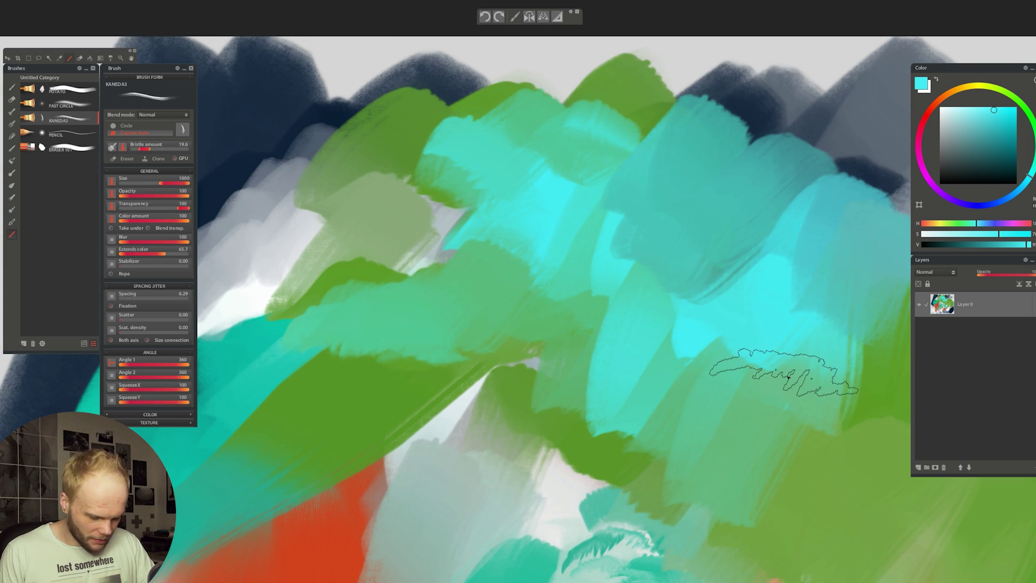
pyautogui.hotkey('ctrl', '0')
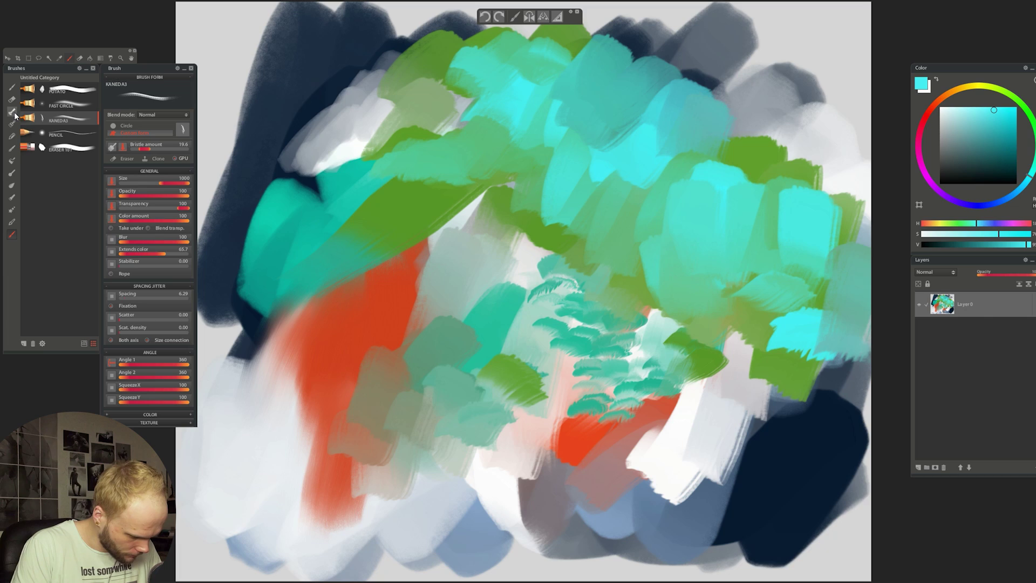
# Choose Mixer brush 3 from the Round Bristle Brushes, set its size to 761 and spacing to 5.73, and paint wide cyan strokes.
pyautogui.click(14, 113)
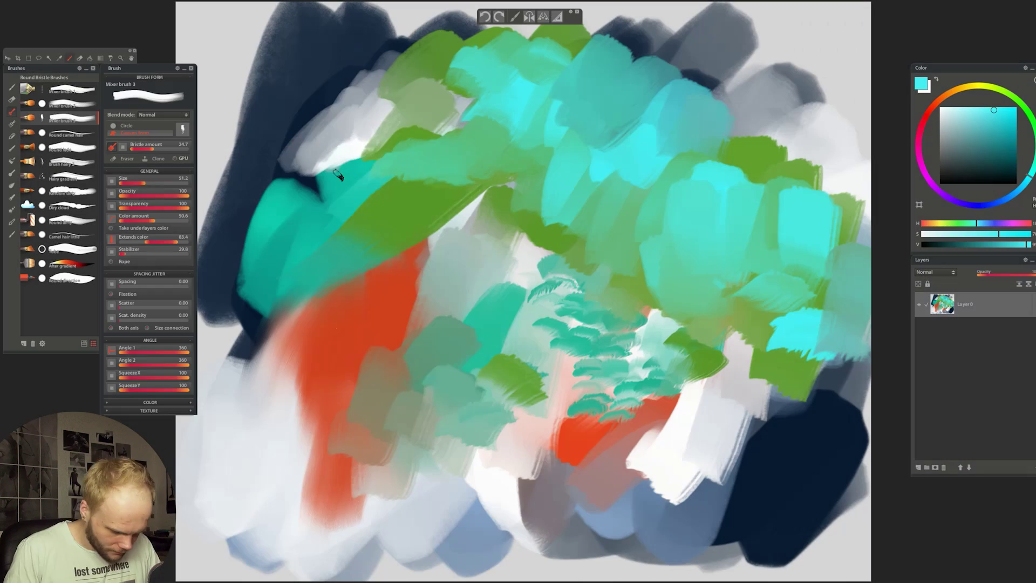
pyautogui.moveTo(992, 264); pyautogui.dragTo(978, 480)
pyautogui.hotkey('ctrl', 'z')
pyautogui.click(593, 374)
pyautogui.moveTo(992, 273); pyautogui.dragTo(973, 496)
pyautogui.moveTo(413, 180)
pyautogui.mouseDown()
pyautogui.moveTo(400, 245)
pyautogui.moveTo(345, 361)
pyautogui.mouseUp()
pyautogui.click(112, 193)
pyautogui.click(127, 257)
# Pick a bright yellow and paint blended yellow strokes across the middle of the canvas.
pyautogui.click(969, 85)
pyautogui.moveTo(574, 200); pyautogui.dragTo(532, 283)
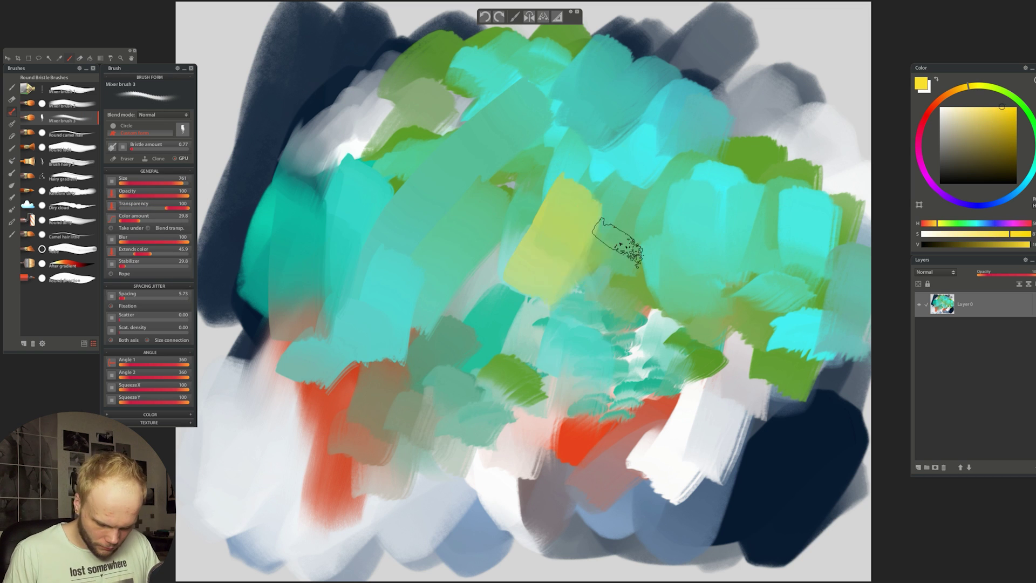
pyautogui.moveTo(620, 162); pyautogui.dragTo(604, 346)
pyautogui.moveTo(512, 111); pyautogui.dragTo(420, 299)
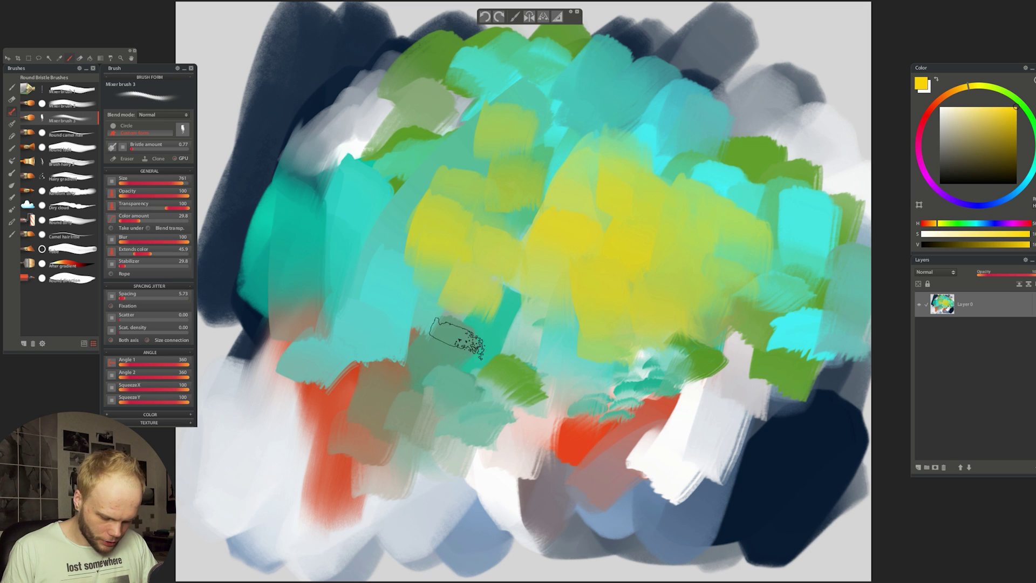
pyautogui.moveTo(458, 339); pyautogui.dragTo(494, 396)
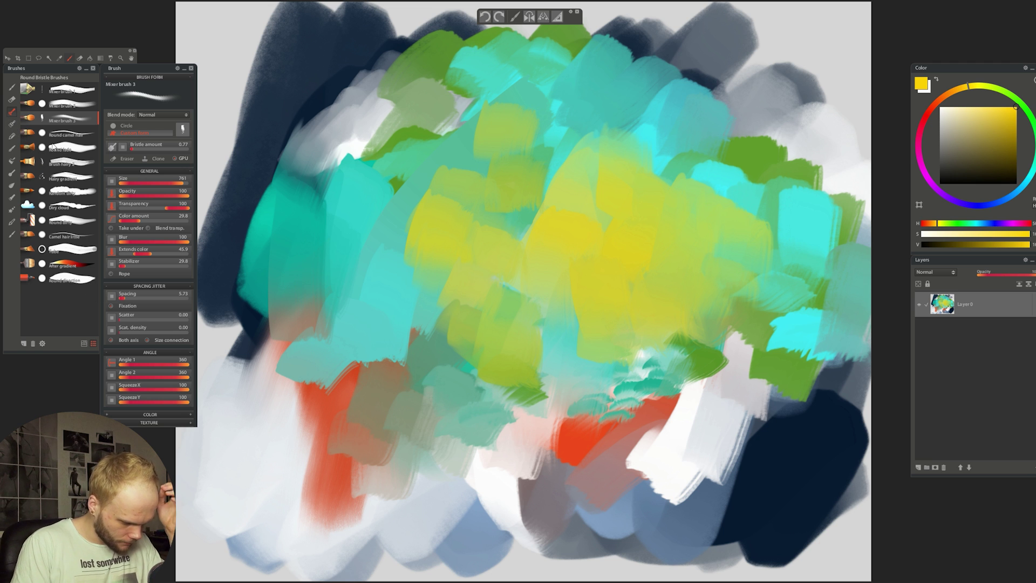
# Close the crashed session after the critical error, saving the untitled painting but not the workspace.
pyautogui.click(12, 123)
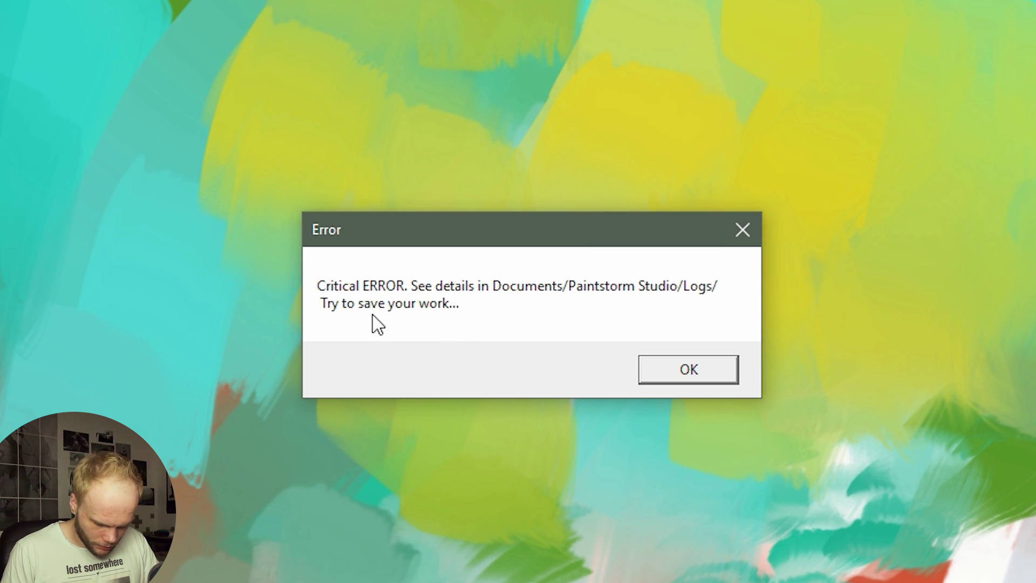
pyautogui.click(710, 360)
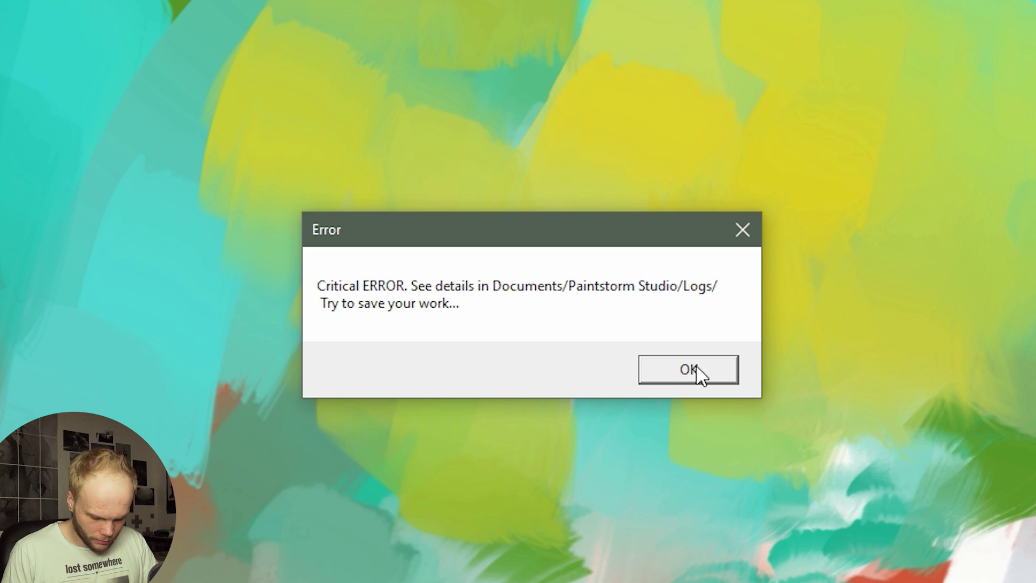
pyautogui.click(697, 367)
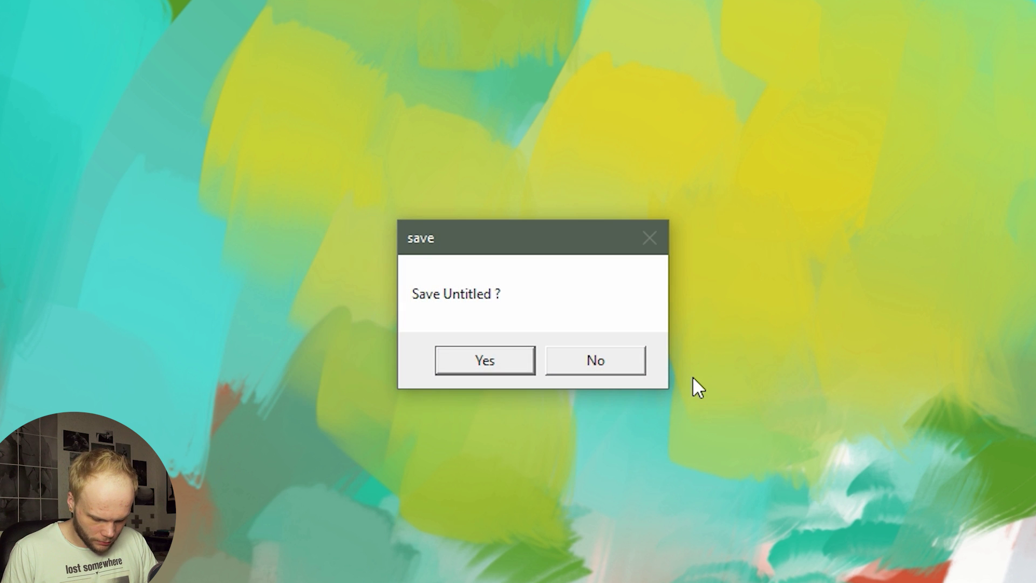
pyautogui.click(515, 360)
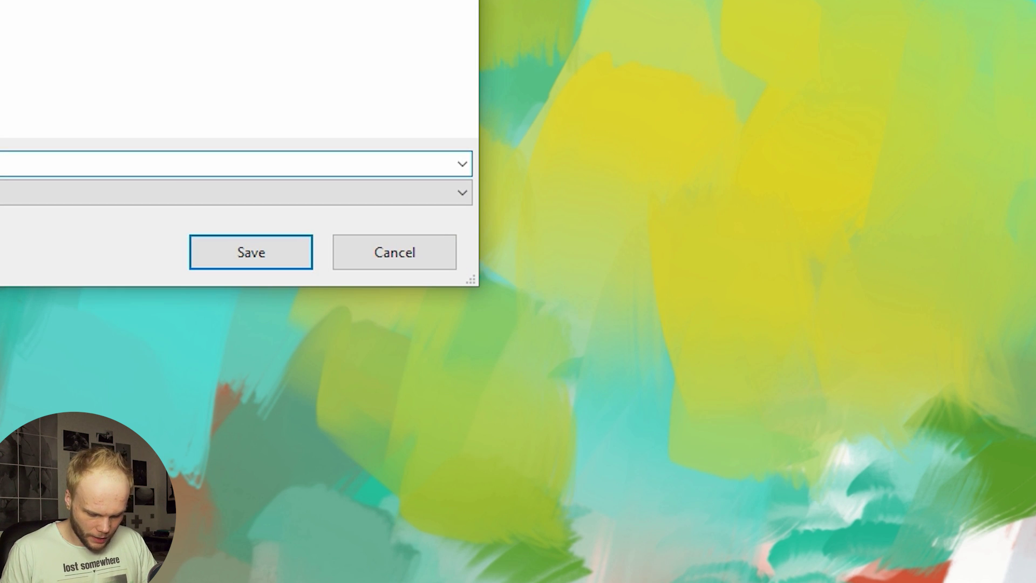
pyautogui.press('Return')
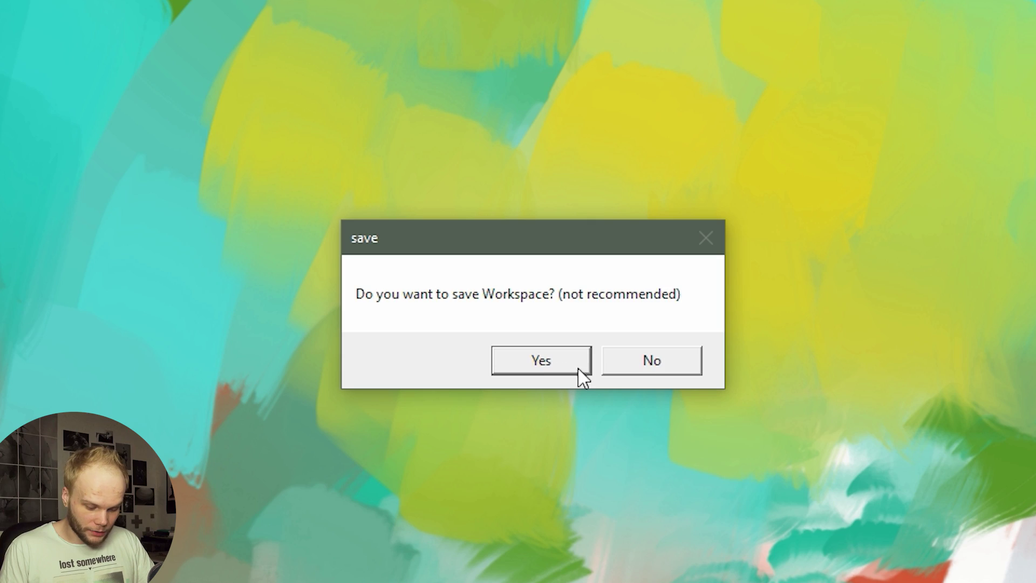
pyautogui.click(650, 361)
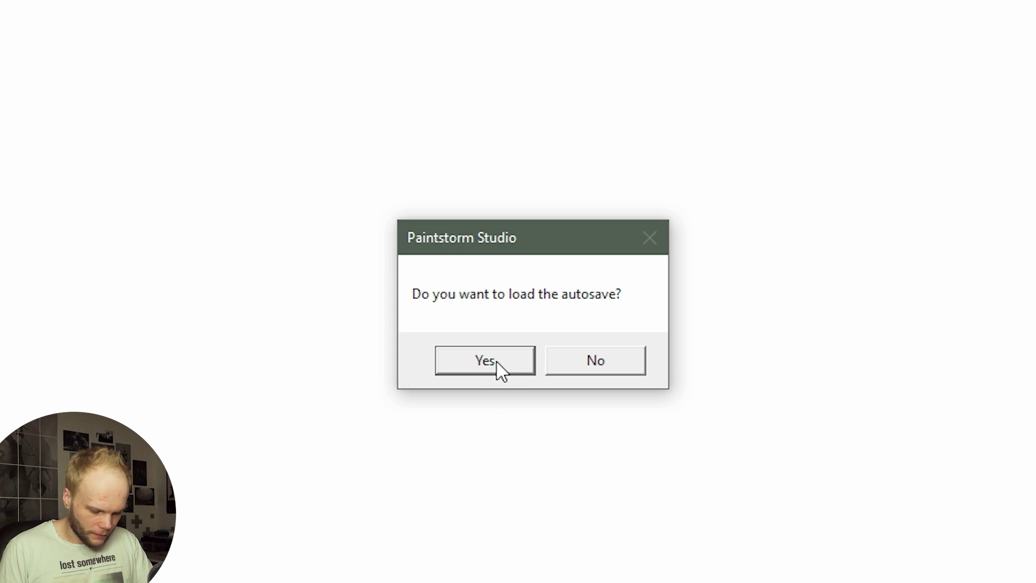
# Load the autosaved painting and paint broad orange strokes over its centre.
pyautogui.click(497, 367)
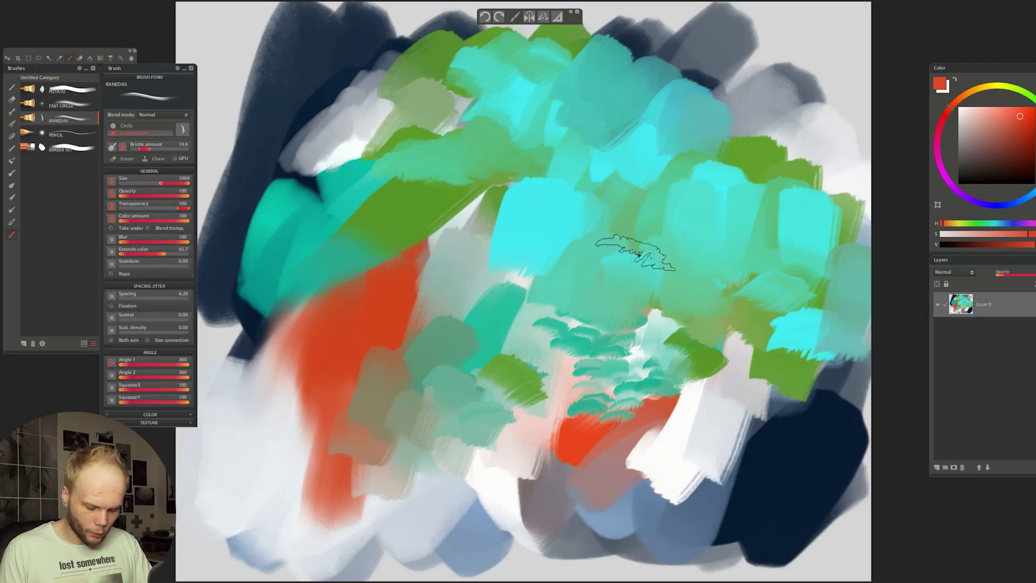
pyautogui.moveTo(668, 205)
pyautogui.mouseDown()
pyautogui.moveTo(701, 253)
pyautogui.moveTo(717, 307)
pyautogui.mouseUp()
pyautogui.moveTo(669, 337)
pyautogui.mouseDown()
pyautogui.moveTo(628, 364)
pyautogui.moveTo(669, 412)
pyautogui.mouseUp()
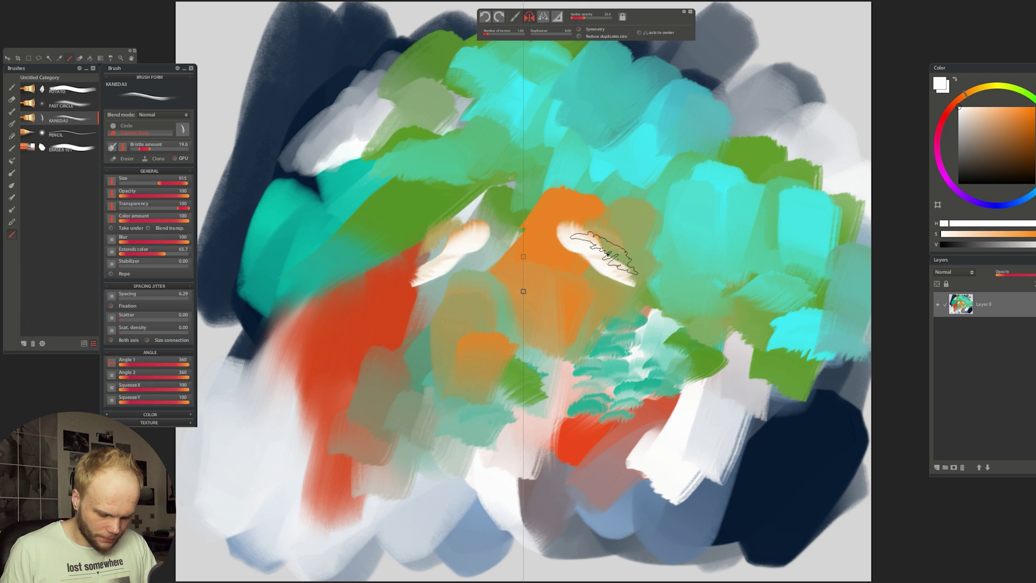
# Paint mirrored white feathery strokes around a vertical symmetry axis at the centre and layer mirrored blue strokes over them.
pyautogui.moveTo(606, 231)
pyautogui.mouseDown()
pyautogui.moveTo(628, 273)
pyautogui.moveTo(654, 277)
pyautogui.moveTo(663, 312)
pyautogui.moveTo(624, 335)
pyautogui.moveTo(644, 369)
pyautogui.moveTo(566, 378)
pyautogui.moveTo(575, 366)
pyautogui.mouseUp()
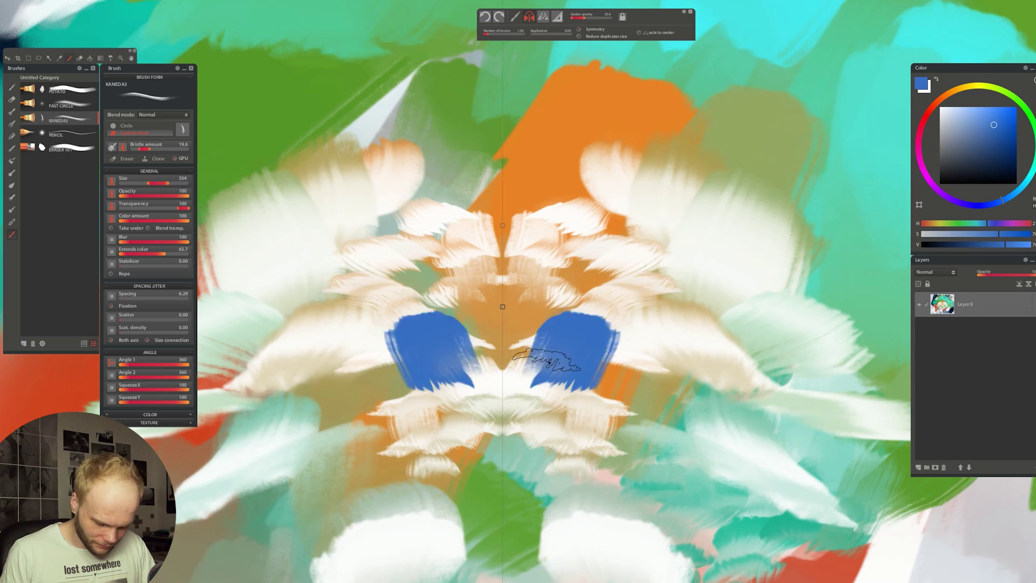
pyautogui.moveTo(577, 346); pyautogui.dragTo(670, 352)
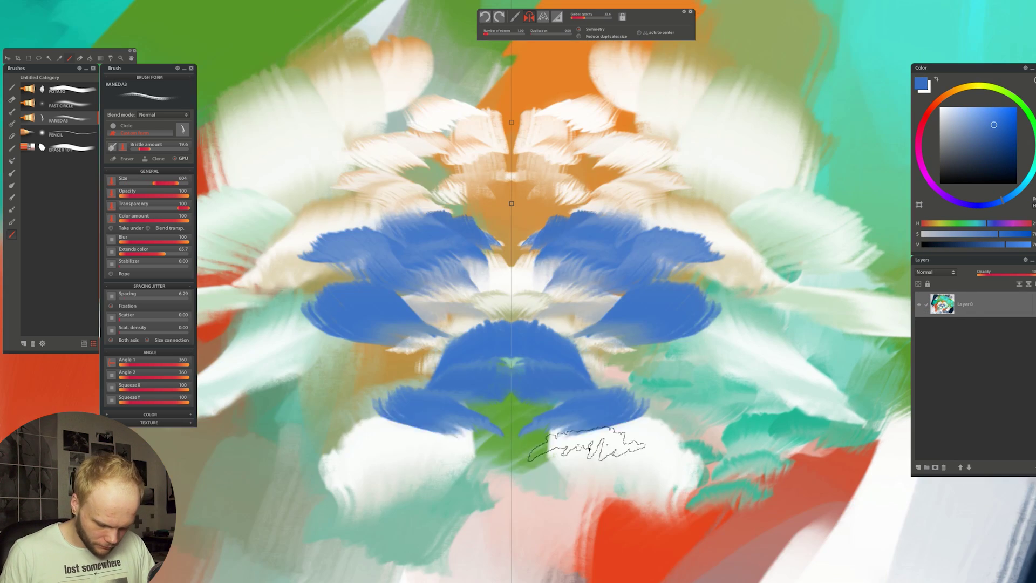
pyautogui.moveTo(590, 440)
pyautogui.mouseDown()
pyautogui.moveTo(632, 364)
pyautogui.moveTo(585, 324)
pyautogui.mouseUp()
pyautogui.moveTo(771, 411); pyautogui.dragTo(776, 386)
pyautogui.scroll(-3, 772, 389)
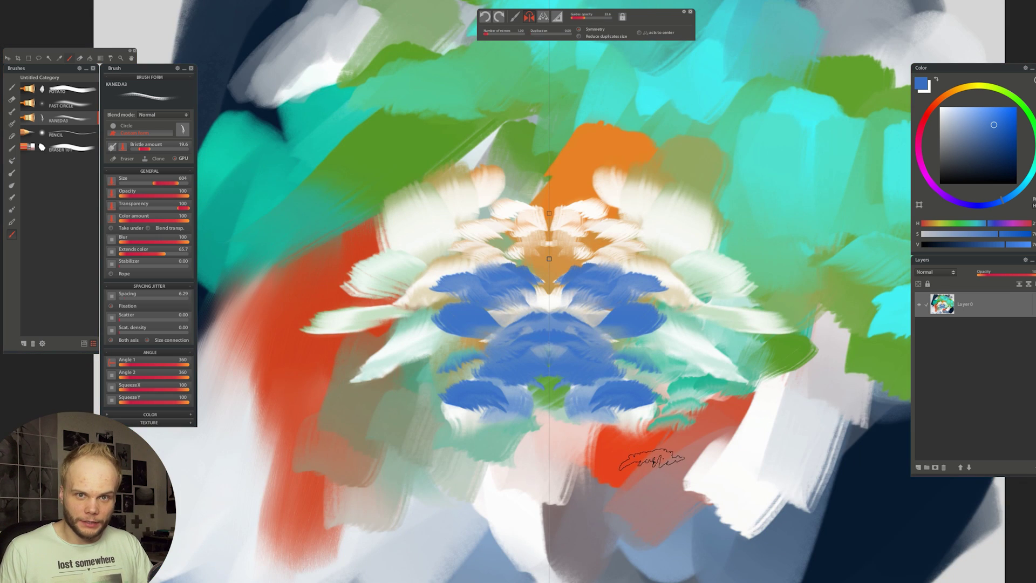
# Add small mirrored blue dabs on the upper white feather strokes and reduce the brush size to 362.
pyautogui.moveTo(604, 202); pyautogui.dragTo(593, 211)
pyautogui.moveTo(665, 220)
pyautogui.mouseDown()
pyautogui.moveTo(678, 231)
pyautogui.moveTo(660, 240)
pyautogui.mouseUp()
pyautogui.press('[')
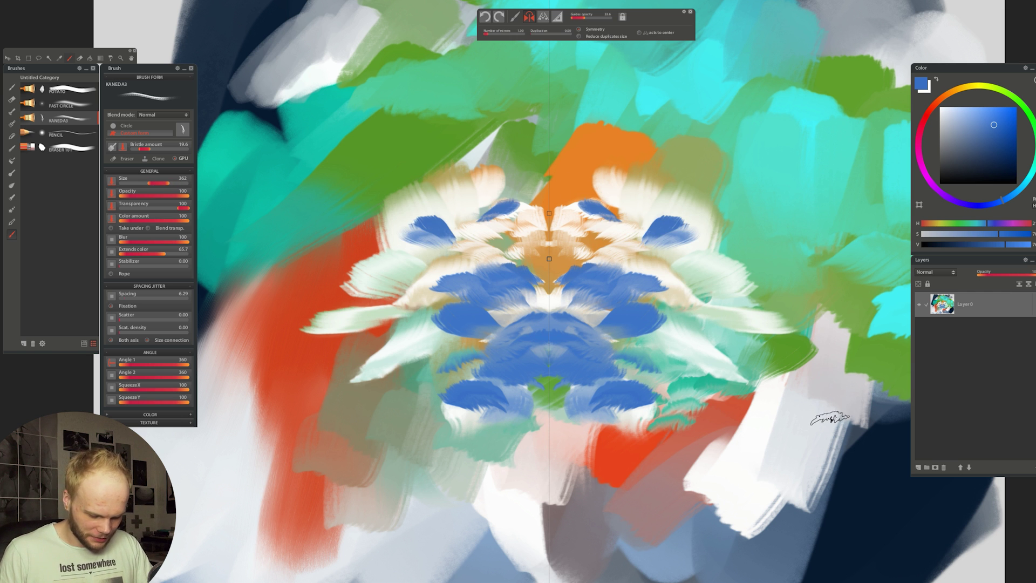
pyautogui.scroll(-2, 829, 418)
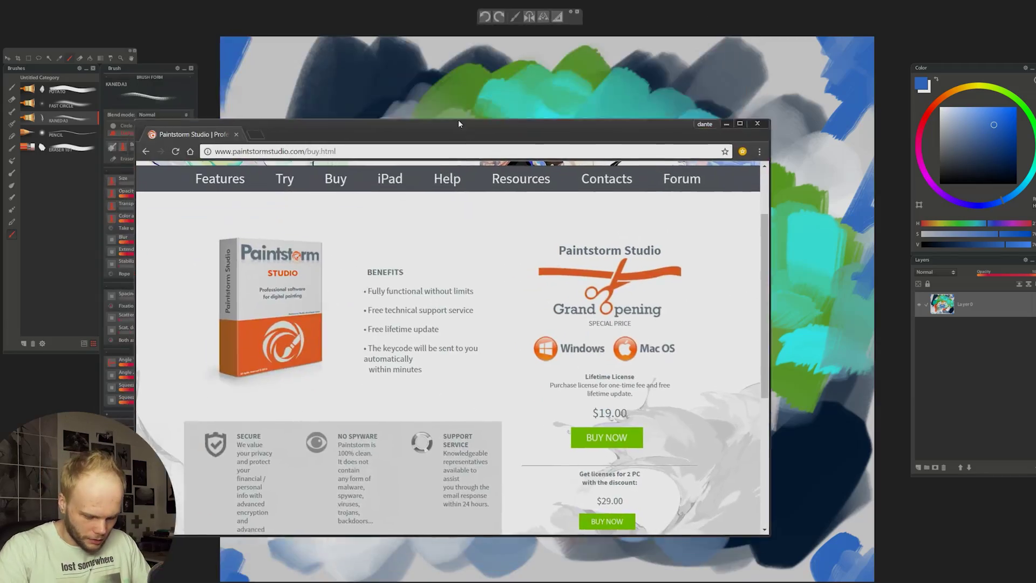
# Switch to the browser with Paintstorm Studio's purchase page and maximize its window to examine the licence offers.
pyautogui.doubleClick(457, 119)
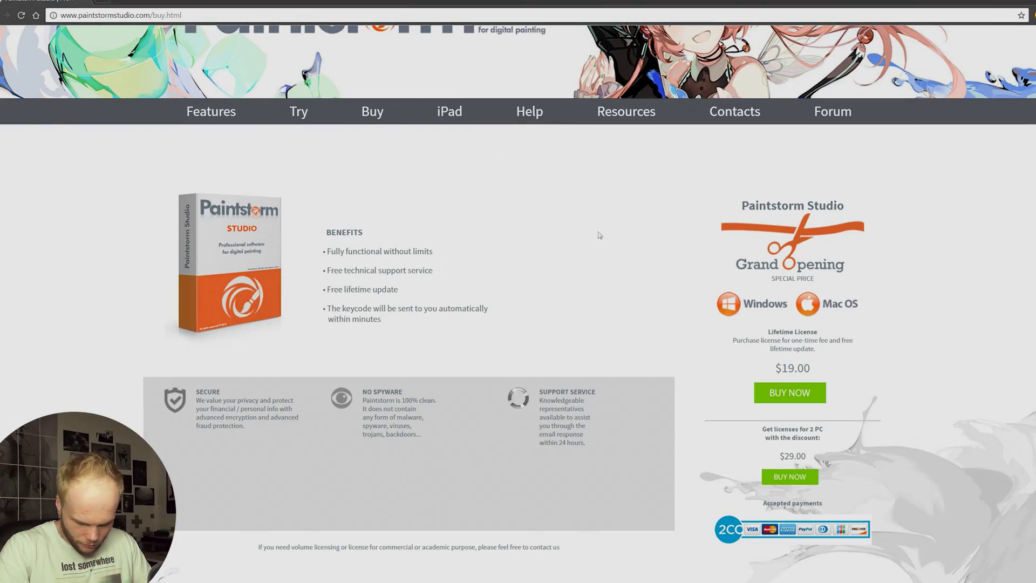
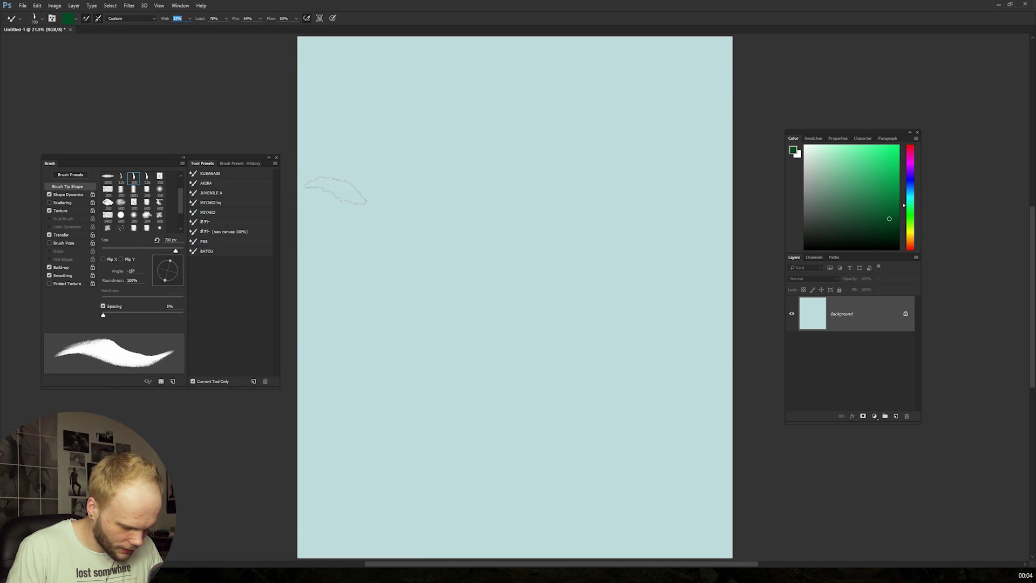
# In Photoshop, set the mixer brush to 100% load and 13% mix, test it with dark green strokes, and undo them.
pyautogui.moveTo(335, 190)
pyautogui.mouseDown()
pyautogui.moveTo(462, 171)
pyautogui.moveTo(593, 106)
pyautogui.moveTo(441, 201)
pyautogui.mouseUp()
pyautogui.hotkey('ctrl', 'z')
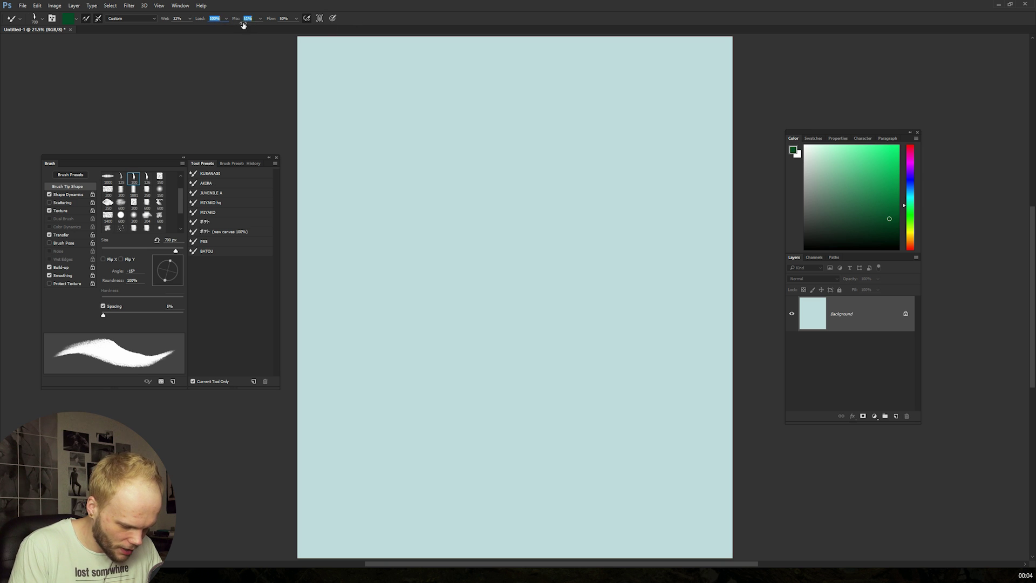
pyautogui.moveTo(485, 201)
pyautogui.mouseDown()
pyautogui.moveTo(640, 118)
pyautogui.moveTo(667, 180)
pyautogui.moveTo(643, 197)
pyautogui.mouseUp()
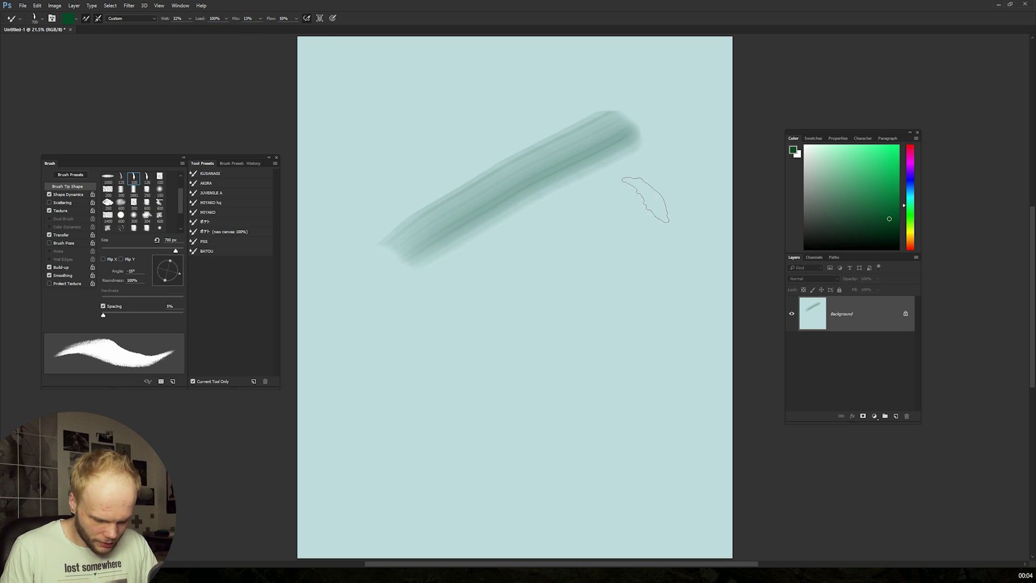
pyautogui.hotkey('ctrl', 'z')
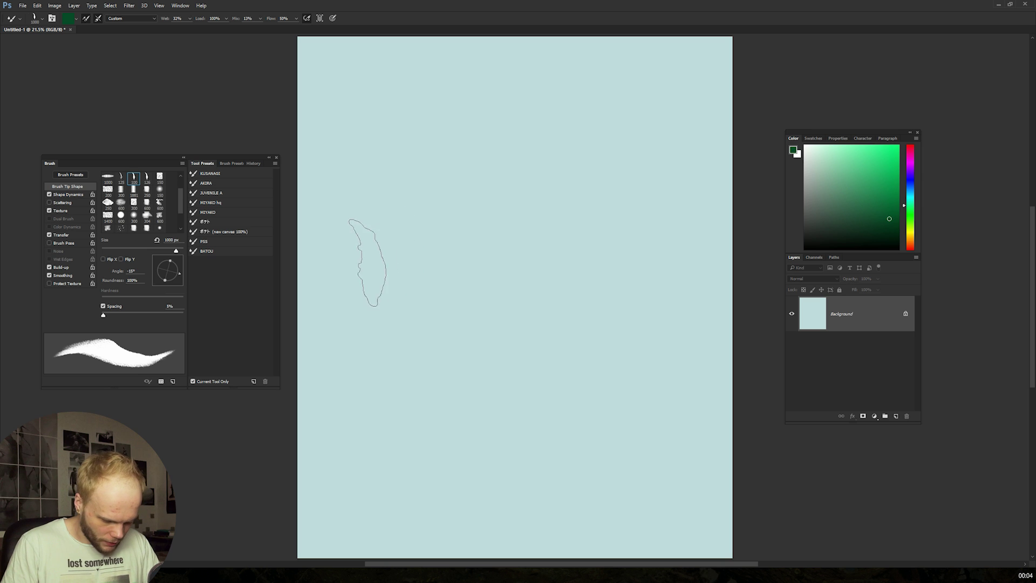
# Enlarge the mixer brush to 1000 px and paint a broad, soft green stroke diagonally across the canvas.
pyautogui.moveTo(367, 263); pyautogui.dragTo(653, 207)
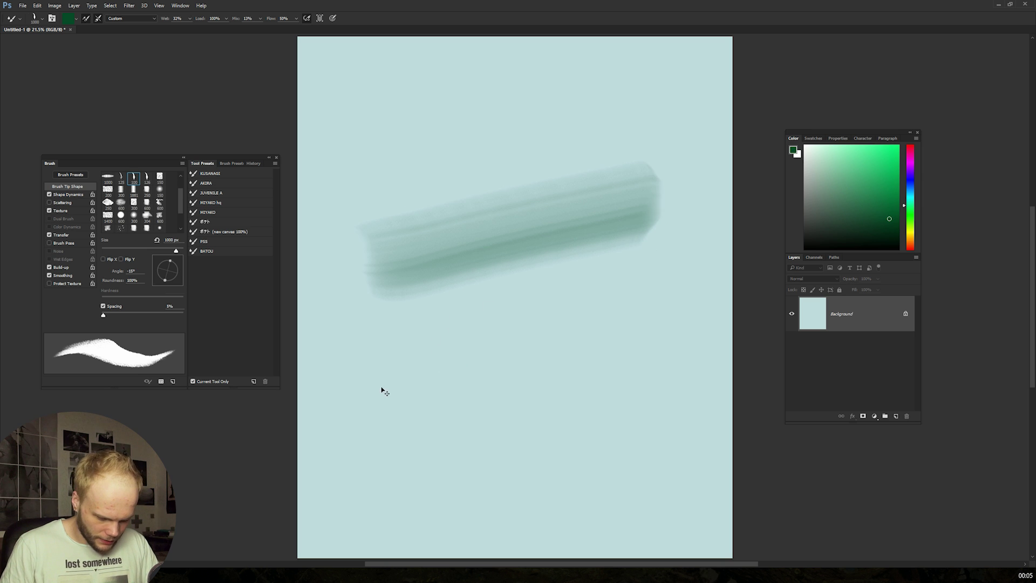
pyautogui.hotkey('ctrl', 'z')
pyautogui.moveTo(367, 399)
pyautogui.mouseDown()
pyautogui.moveTo(571, 181)
pyautogui.moveTo(620, 143)
pyautogui.moveTo(617, 173)
pyautogui.mouseUp()
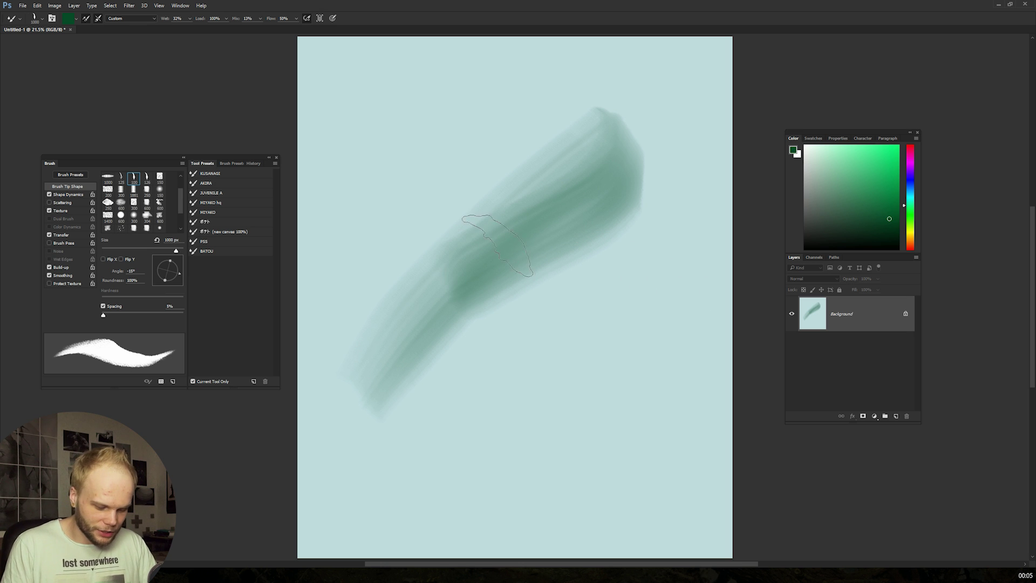
# Cover the middle of the canvas with opaque dark green Brush tool strokes and blend their upper edges with the mixer brush.
pyautogui.press('b')
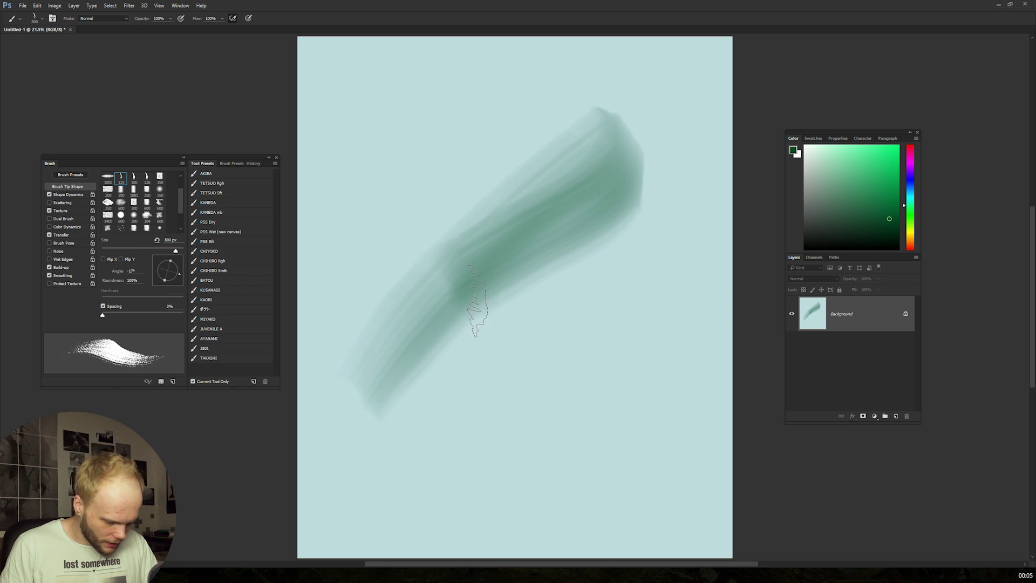
pyautogui.moveTo(363, 370)
pyautogui.mouseDown()
pyautogui.moveTo(692, 232)
pyautogui.moveTo(439, 451)
pyautogui.mouseUp()
pyautogui.moveTo(638, 281)
pyautogui.mouseDown()
pyautogui.moveTo(603, 400)
pyautogui.moveTo(629, 430)
pyautogui.moveTo(675, 358)
pyautogui.moveTo(657, 467)
pyautogui.mouseUp()
pyautogui.moveTo(591, 199)
pyautogui.mouseDown()
pyautogui.moveTo(662, 177)
pyautogui.moveTo(595, 207)
pyautogui.moveTo(385, 369)
pyautogui.moveTo(351, 345)
pyautogui.mouseUp()
pyautogui.moveTo(324, 308)
pyautogui.mouseDown()
pyautogui.moveTo(358, 316)
pyautogui.moveTo(342, 391)
pyautogui.mouseUp()
pyautogui.moveTo(342, 391); pyautogui.dragTo(351, 447)
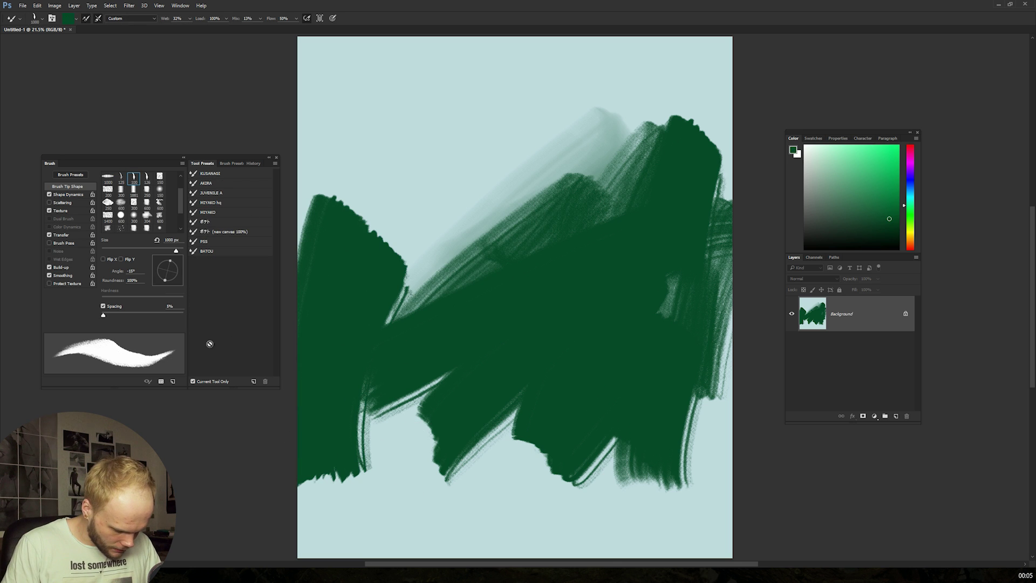
pyautogui.moveTo(292, 247)
pyautogui.mouseDown()
pyautogui.moveTo(373, 218)
pyautogui.moveTo(340, 275)
pyautogui.moveTo(397, 236)
pyautogui.moveTo(365, 339)
pyautogui.mouseUp()
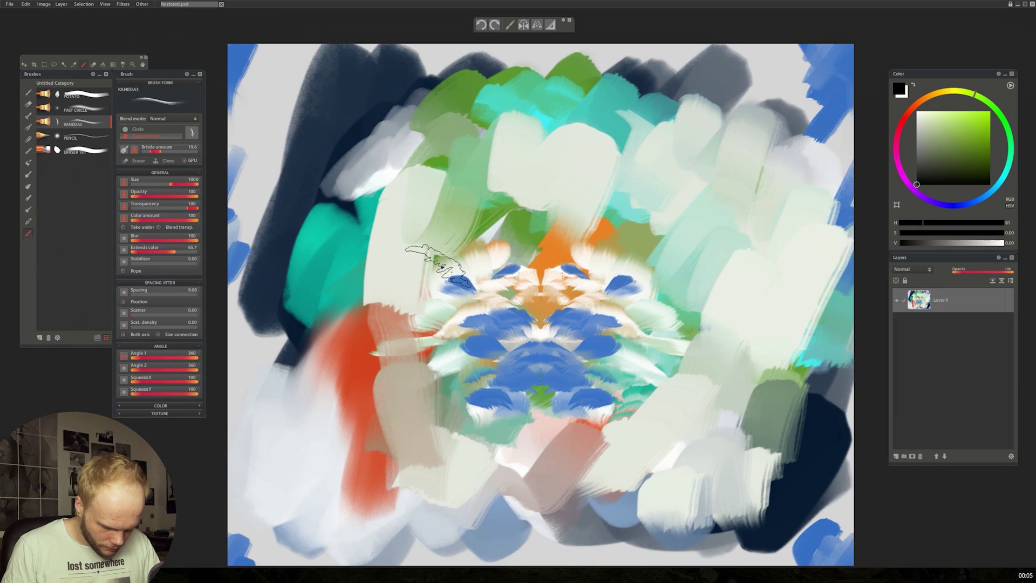
pyautogui.moveTo(377, 324)
pyautogui.mouseDown()
pyautogui.moveTo(454, 232)
pyautogui.moveTo(566, 321)
pyautogui.moveTo(670, 231)
pyautogui.moveTo(647, 397)
pyautogui.moveTo(735, 289)
pyautogui.moveTo(657, 418)
pyautogui.mouseUp()
pyautogui.hotkey('ctrl', '0')
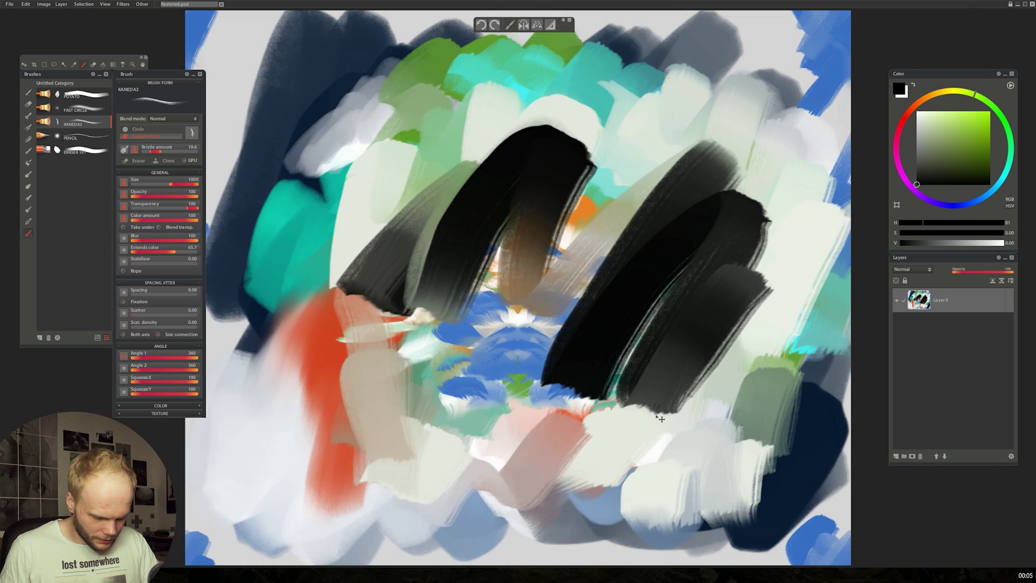
pyautogui.hotkey('ctrl', 'z')
# In Paintstorm Studio, paint wide black strokes around the blue centre, along the lower part, upper part and outer edge of the painting.
pyautogui.moveTo(461, 272)
pyautogui.mouseDown()
pyautogui.moveTo(630, 161)
pyautogui.moveTo(592, 220)
pyautogui.moveTo(695, 137)
pyautogui.moveTo(671, 239)
pyautogui.moveTo(696, 210)
pyautogui.moveTo(741, 202)
pyautogui.moveTo(730, 270)
pyautogui.moveTo(747, 287)
pyautogui.moveTo(682, 377)
pyautogui.moveTo(719, 358)
pyautogui.moveTo(711, 417)
pyautogui.moveTo(575, 485)
pyautogui.moveTo(611, 438)
pyautogui.moveTo(466, 495)
pyautogui.moveTo(438, 482)
pyautogui.moveTo(392, 495)
pyautogui.moveTo(310, 486)
pyautogui.moveTo(333, 376)
pyautogui.moveTo(355, 374)
pyautogui.moveTo(372, 467)
pyautogui.moveTo(455, 489)
pyautogui.mouseUp()
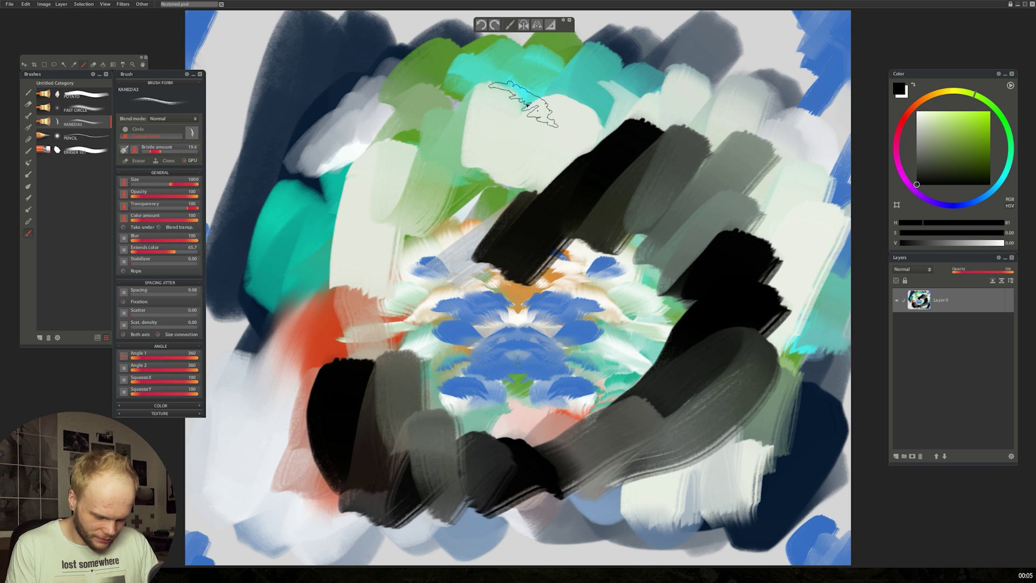
pyautogui.moveTo(523, 103); pyautogui.dragTo(318, 232)
pyautogui.moveTo(582, 51)
pyautogui.mouseDown()
pyautogui.moveTo(464, 137)
pyautogui.moveTo(663, 73)
pyautogui.moveTo(787, 119)
pyautogui.moveTo(730, 386)
pyautogui.mouseUp()
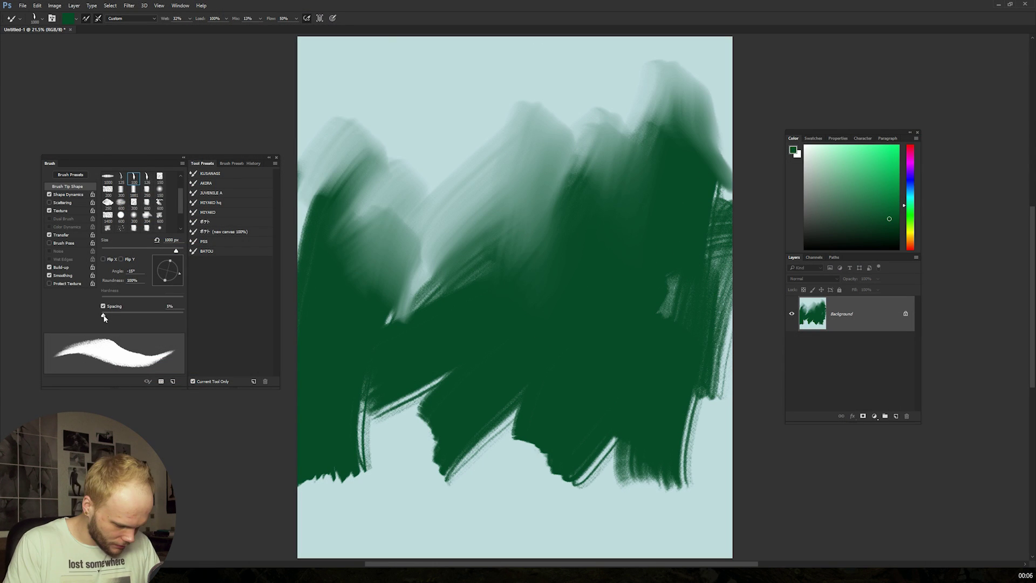
# Switch to Photoshop and smear the upper part of the dark green strokes with the 1000 px mixer brush.
pyautogui.moveTo(421, 135)
pyautogui.mouseDown()
pyautogui.moveTo(383, 377)
pyautogui.moveTo(514, 220)
pyautogui.moveTo(551, 148)
pyautogui.moveTo(335, 219)
pyautogui.moveTo(393, 81)
pyautogui.moveTo(499, 186)
pyautogui.moveTo(531, 282)
pyautogui.moveTo(667, 281)
pyautogui.mouseUp()
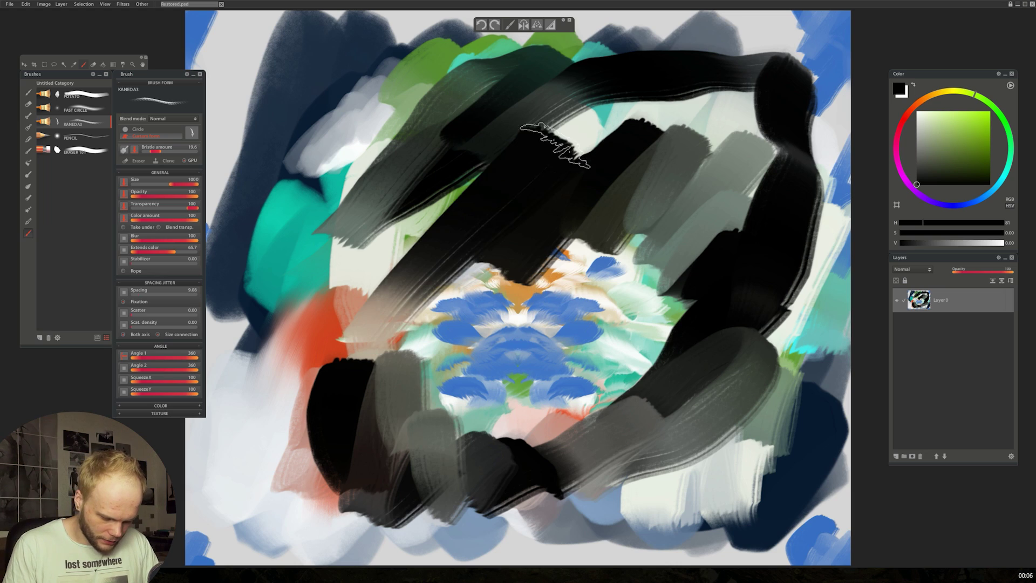
# In Paintstorm Studio, set Extends color to 44.2 and paint large white and lime-green strokes over the black areas.
pyautogui.moveTo(543, 139)
pyautogui.mouseDown()
pyautogui.moveTo(712, 253)
pyautogui.moveTo(742, 432)
pyautogui.mouseUp()
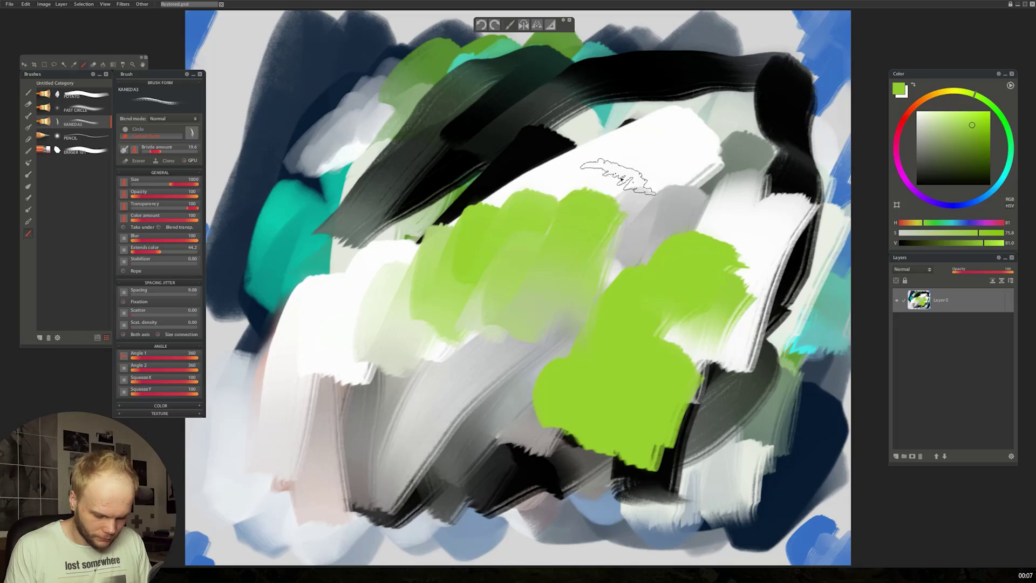
pyautogui.moveTo(621, 178)
pyautogui.mouseDown()
pyautogui.moveTo(656, 221)
pyautogui.moveTo(645, 284)
pyautogui.moveTo(671, 335)
pyautogui.mouseUp()
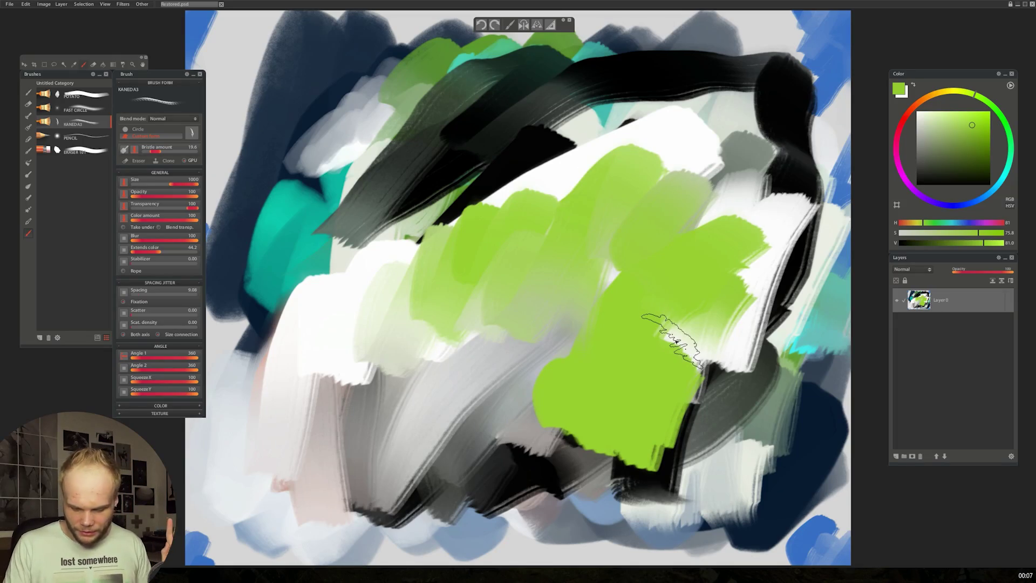